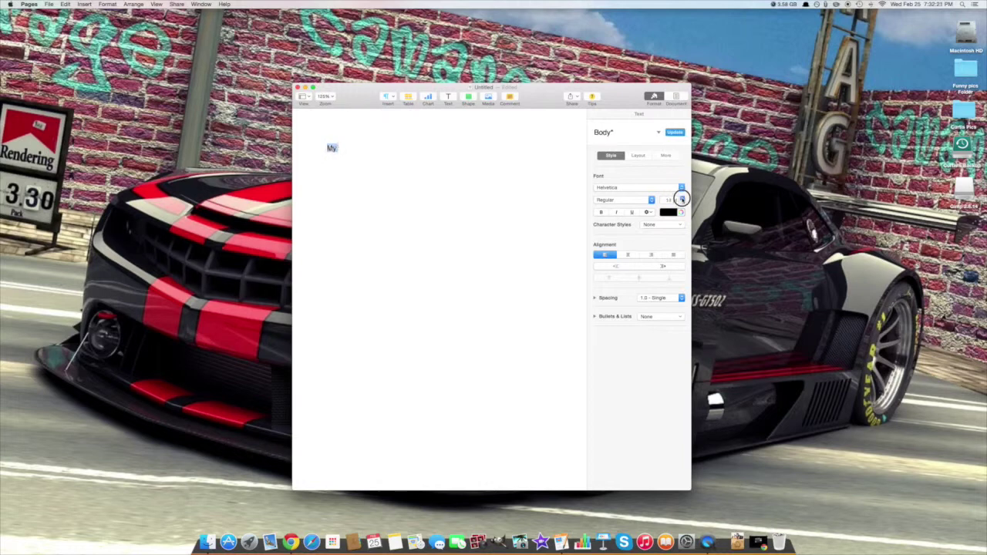
Increase the text's font size, complete the title as "My Fav MAC Apps 2015", and enter "Chrome" on a line below it
{"action": "left_click", "coordinate": [682, 197]}
{"action": "left_click", "coordinate": [497, 189]}
{"action": "type", "text": "Fav MAC Apps 2015  "}
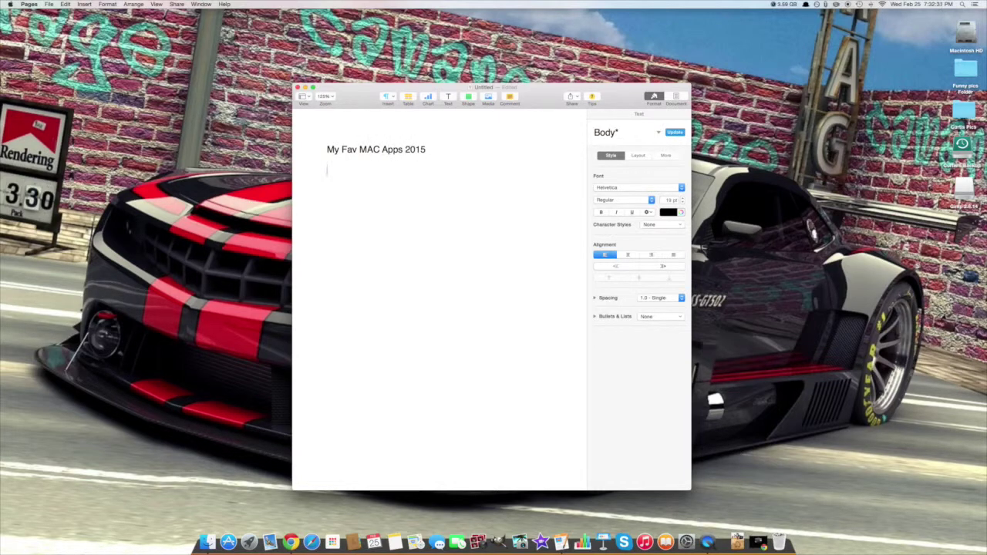
{"action": "type", "text": "Chrome"}
Switch to Google Chrome, run a web search for "TWRA", and close the browser window
{"action": "left_click", "coordinate": [289, 540]}
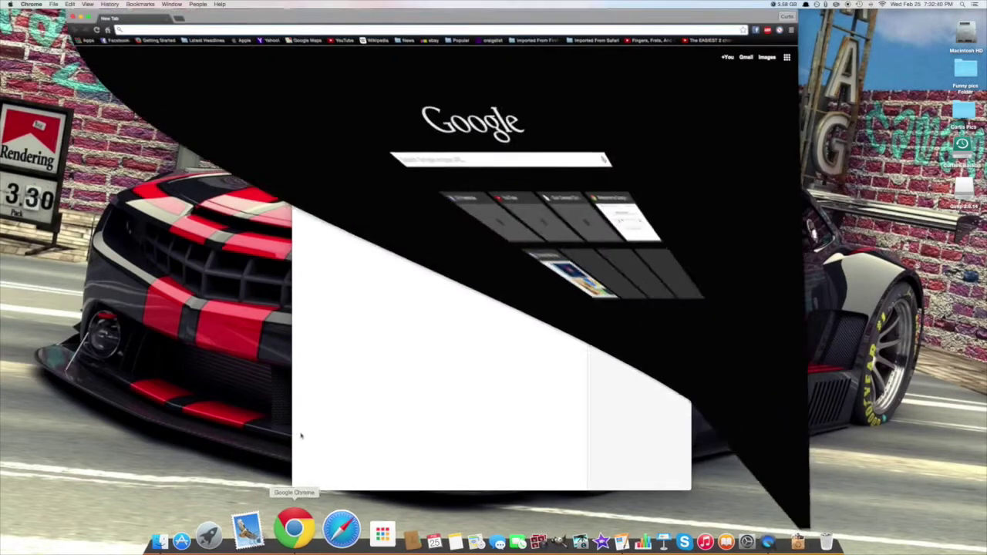
{"action": "left_click", "coordinate": [311, 159]}
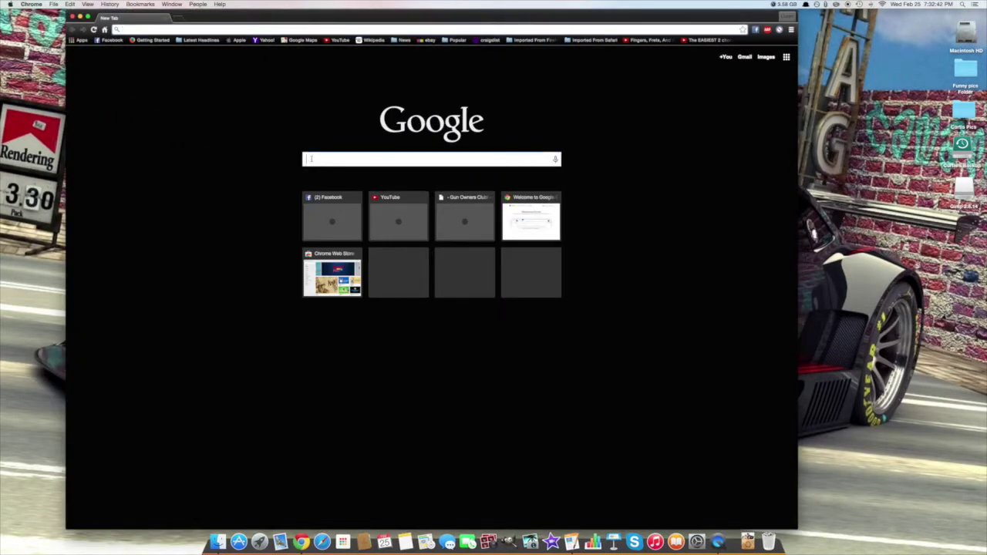
{"action": "type", "text": "TWRA"}
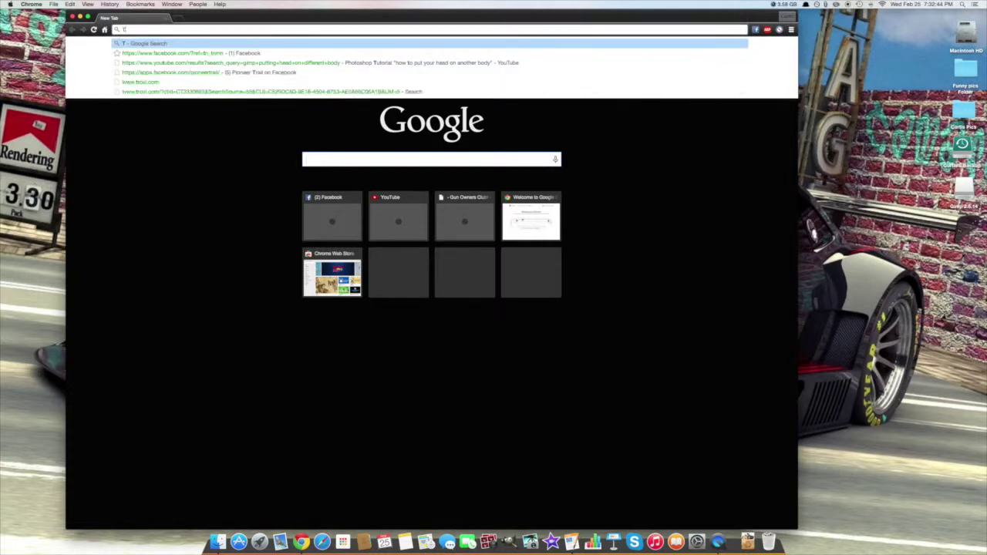
{"action": "key", "text": "Return"}
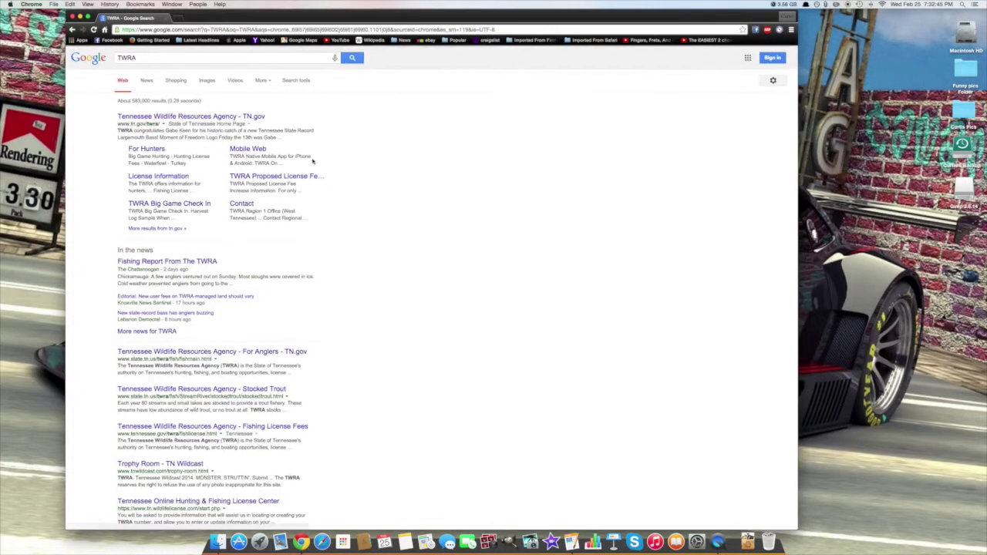
{"action": "left_click", "coordinate": [72, 29]}
{"action": "left_click", "coordinate": [72, 16]}
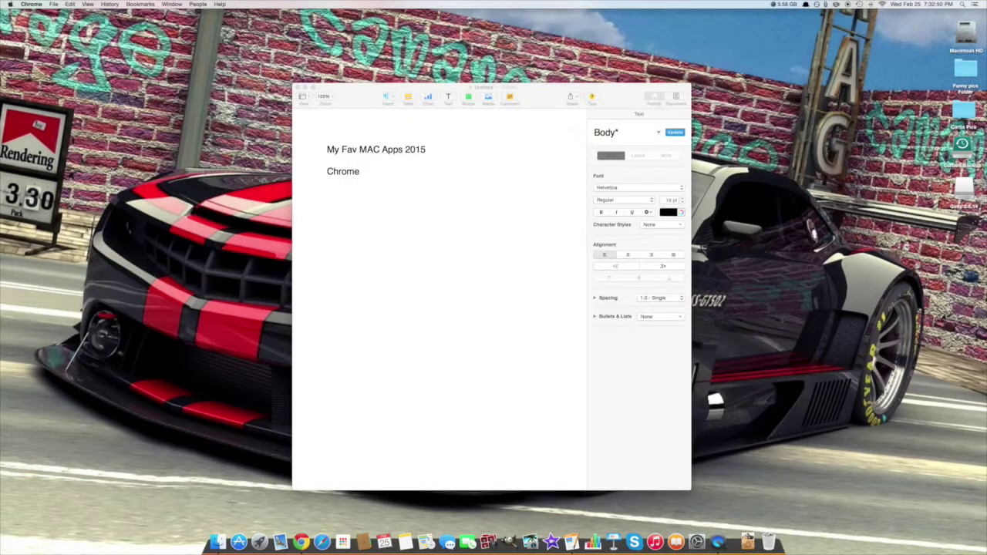
Extend the Chrome line in the Pages document with "Fast Most Reliable Browser IMO"
{"action": "left_click", "coordinate": [380, 172]}
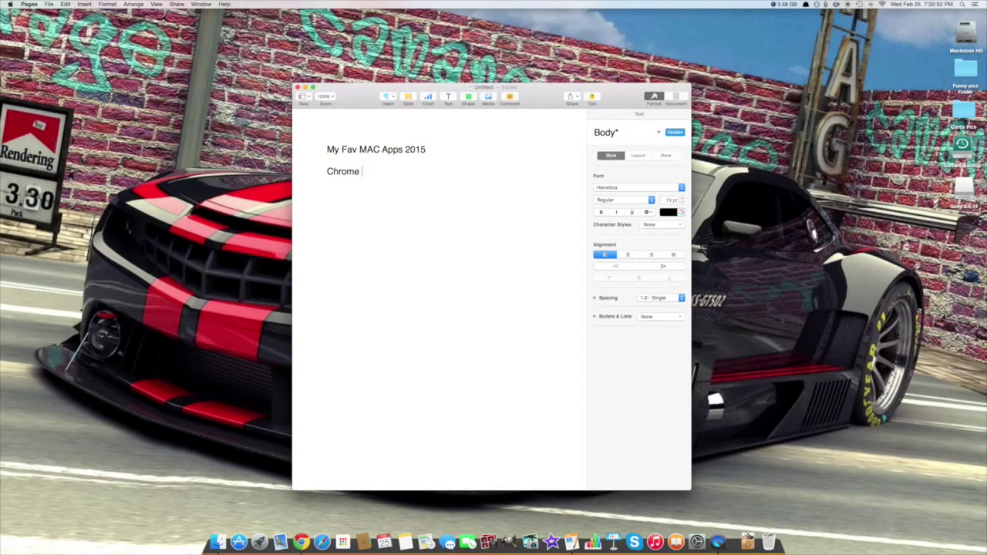
{"action": "type", "text": "Fast Most Reliable "}
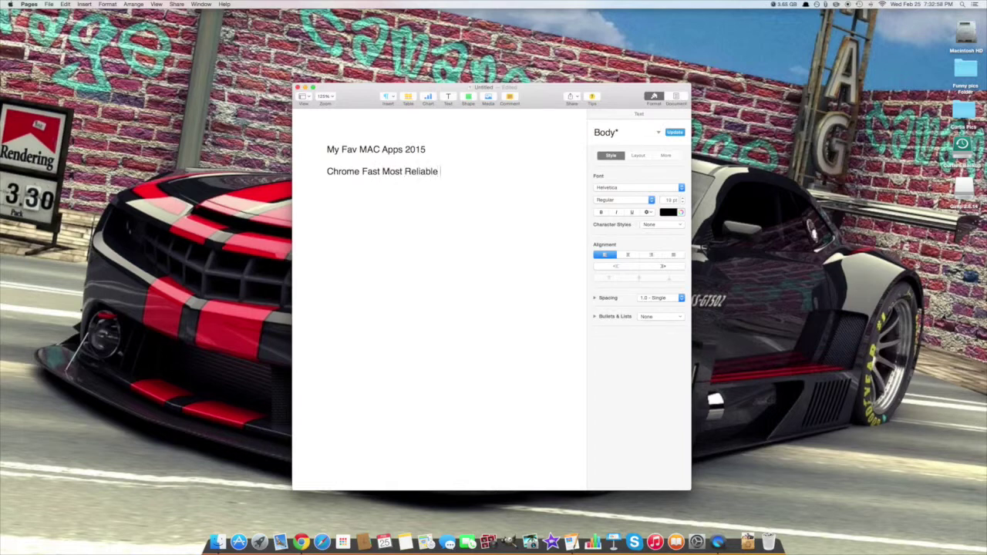
{"action": "type", "text": "Brow"}
{"action": "type", "text": "ser "}
{"action": "type", "text": "IMO "}
Add "next" and "app cleaner" as separate lines below the Chrome entry
{"action": "type", "text": "next"}
{"action": "type", "text": "app"}
{"action": "type", "text": " cle"}
{"action": "type", "text": "aner"}
Open AppCleaner, search for the files related to the Caffeine application, and close the window without deleting anything
{"action": "left_click", "coordinate": [745, 534]}
{"action": "left_click", "coordinate": [744, 484]}
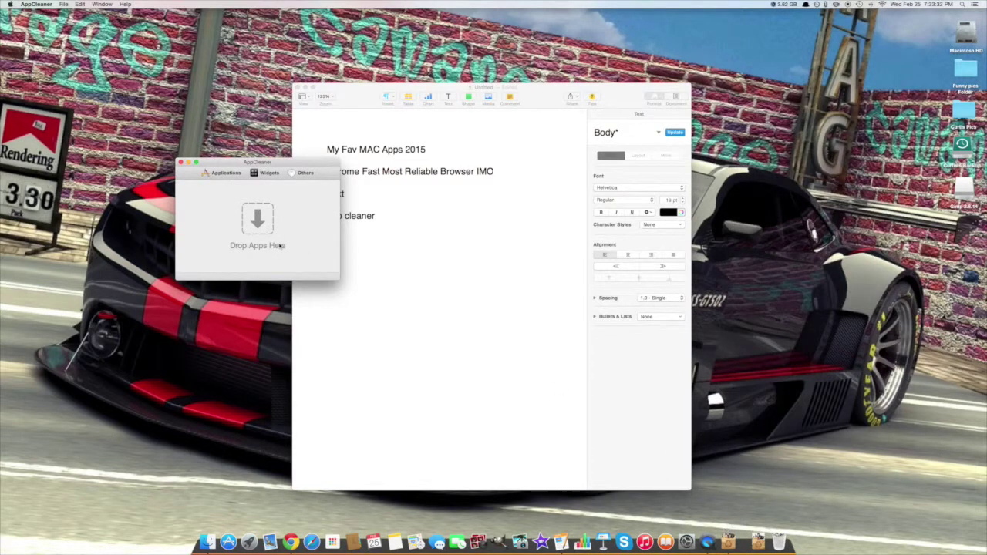
{"action": "left_click", "coordinate": [214, 173]}
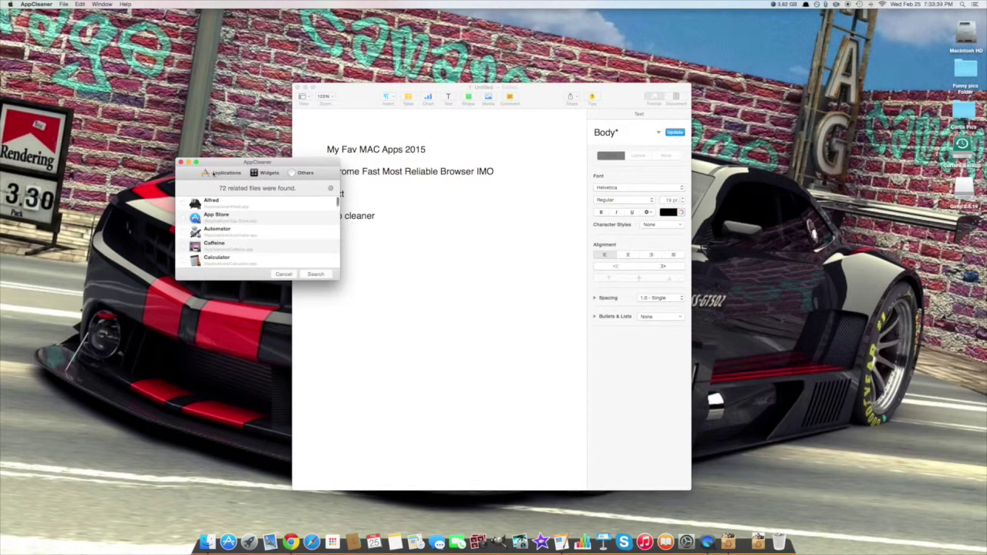
{"action": "scroll", "coordinate": [189, 220], "scroll_direction": "down", "scroll_amount": 2}
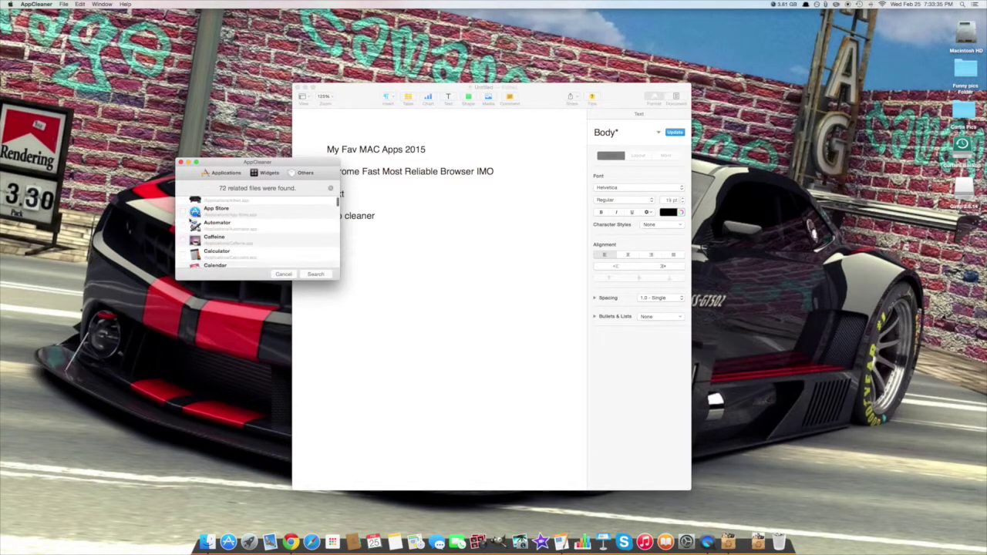
{"action": "left_click", "coordinate": [183, 234]}
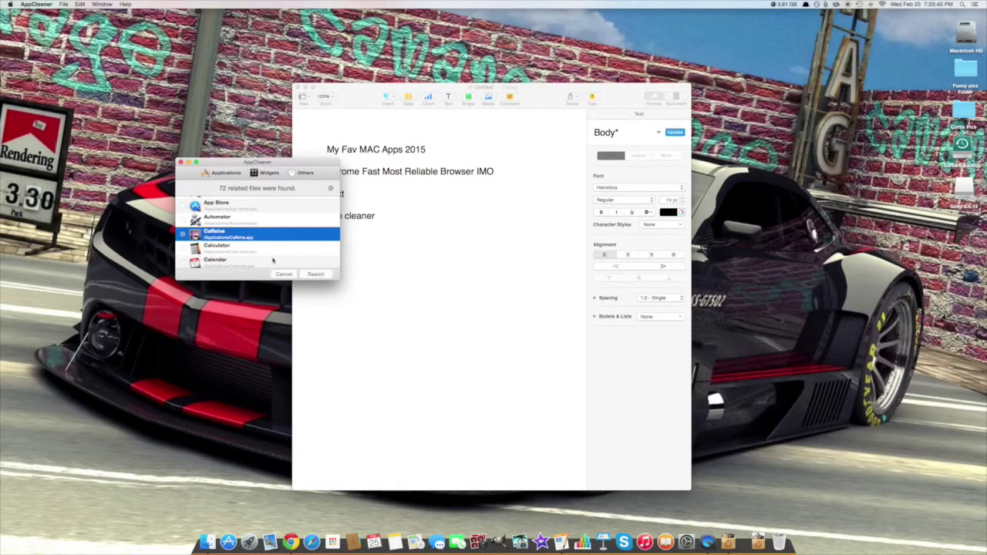
{"action": "left_click", "coordinate": [307, 275]}
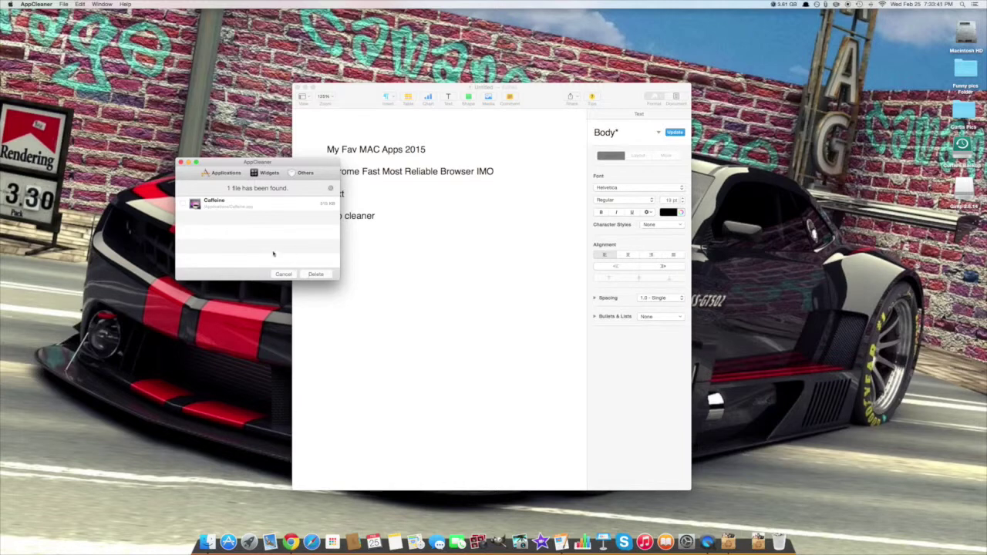
{"action": "left_click", "coordinate": [180, 163]}
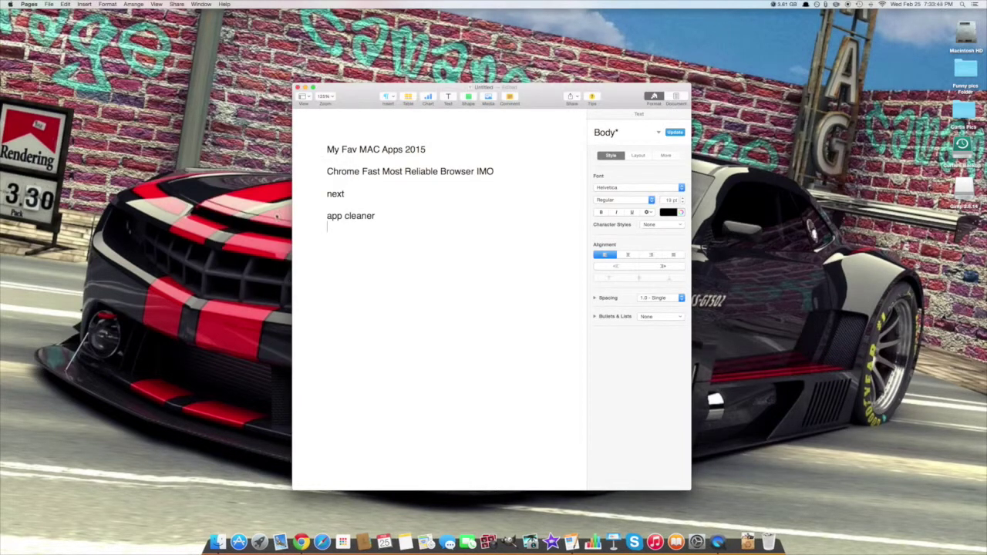
Extend the app cleaner line with "will let you delete apps and all the junk files that go with it to keep from loading your memory up"
{"action": "type", "text": "will let you delete app"}
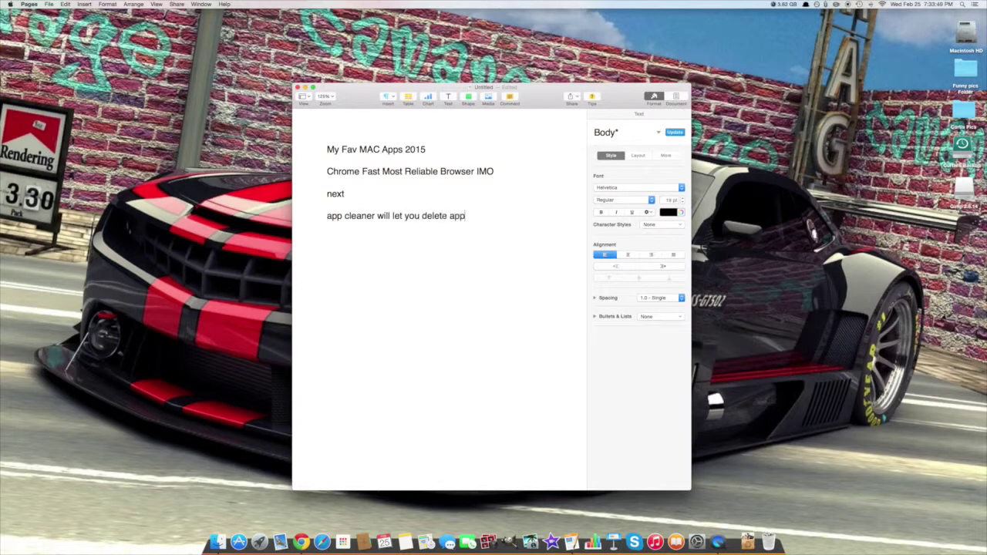
{"action": "type", "text": "s and all the junk files h"}
{"action": "key", "text": "BackSpace"}
{"action": "type", "text": "t"}
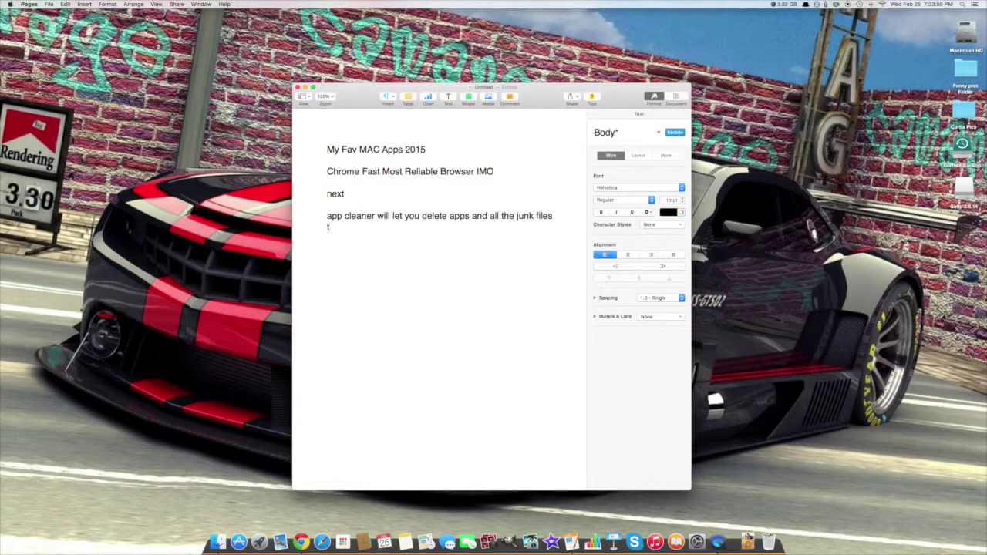
{"action": "type", "text": "hat go with it to keep from "}
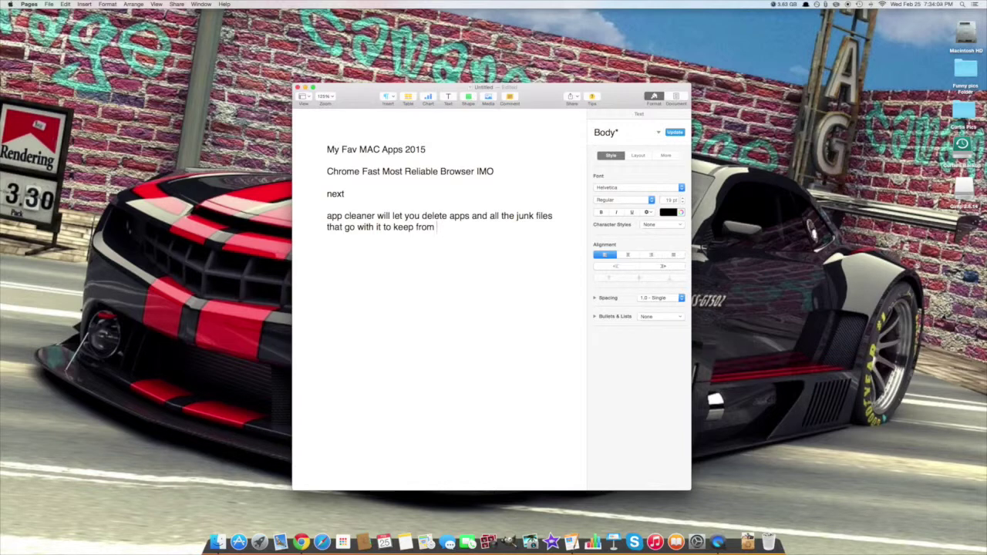
{"action": "type", "text": "loading your memory up"}
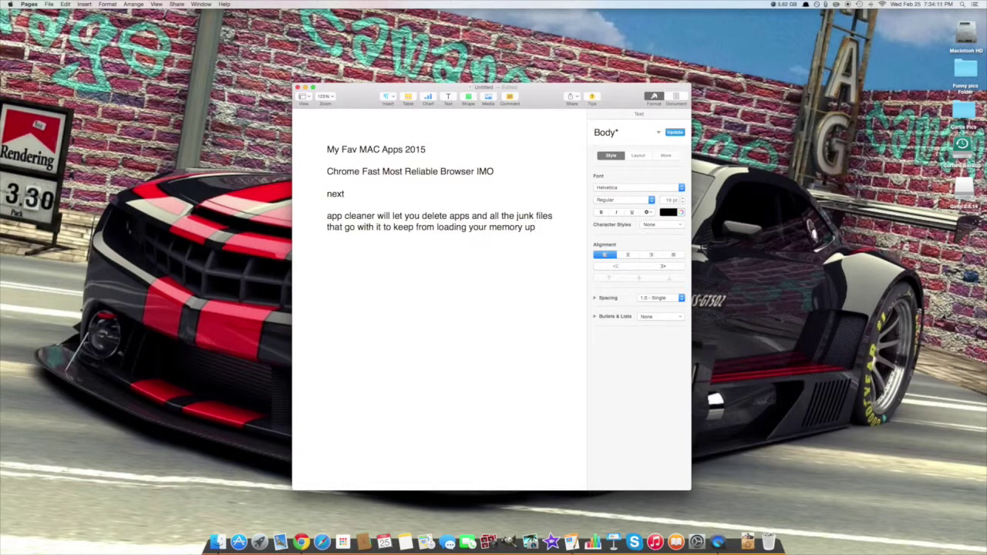
Add a "next" line, launch the Flux application, and enter "Flux" as the following entry in the document
{"action": "key", "text": "Return"}
{"action": "key", "text": "Return"}
{"action": "type", "text": "next"}
{"action": "left_click", "coordinate": [260, 542]}
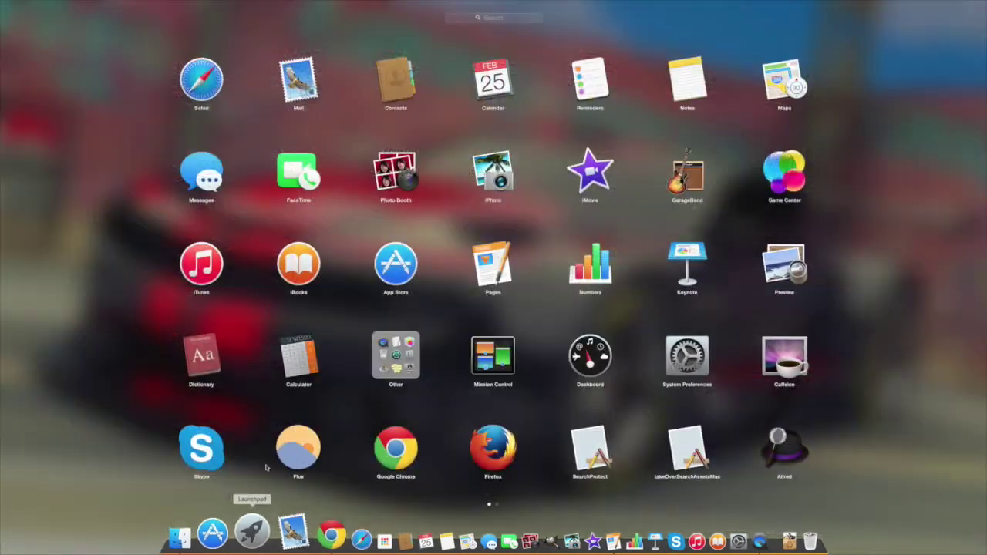
{"action": "left_click", "coordinate": [306, 452]}
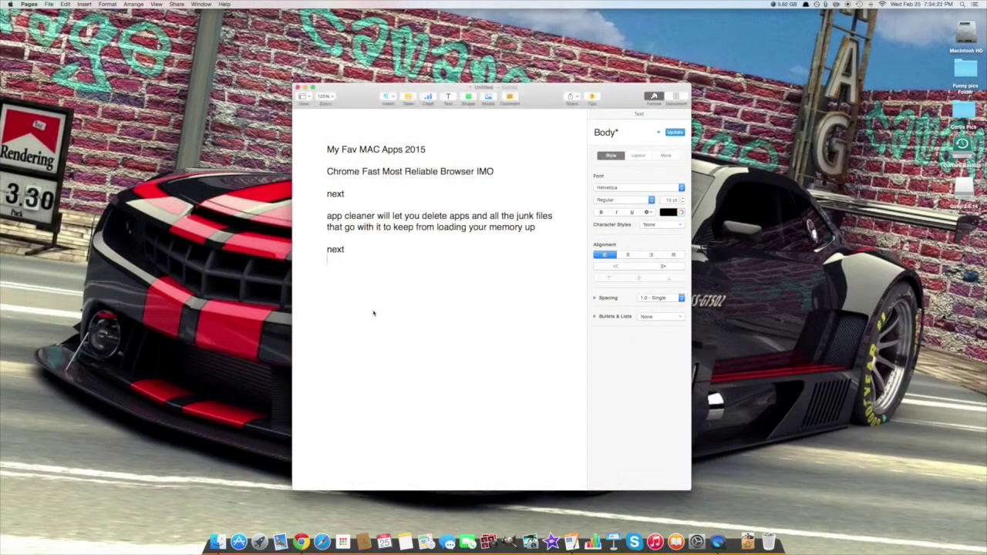
{"action": "type", "text": "Flux"}
Open f.lux's About window, then review its preferences, including the sunset color slider, and close the preferences
{"action": "left_click", "coordinate": [817, 5]}
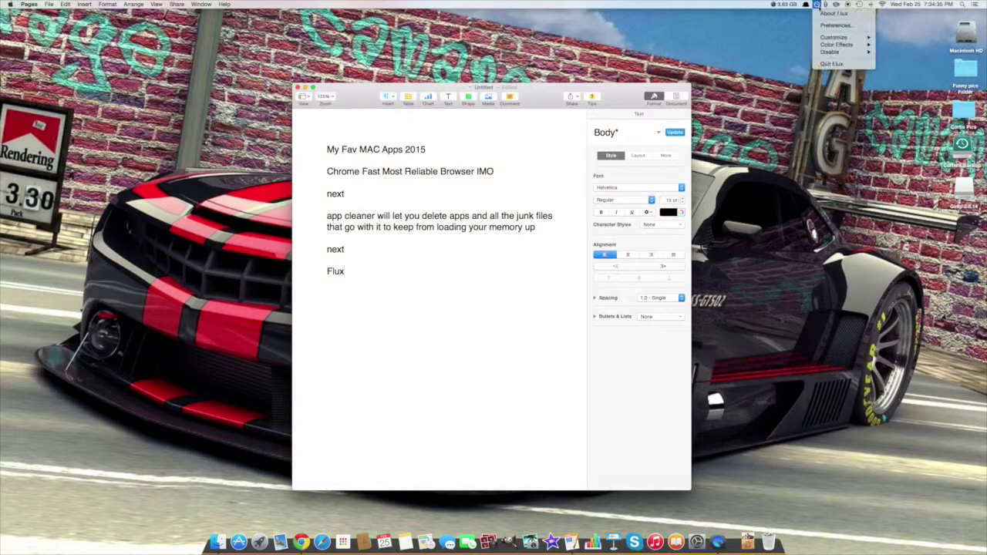
{"action": "left_click", "coordinate": [822, 15]}
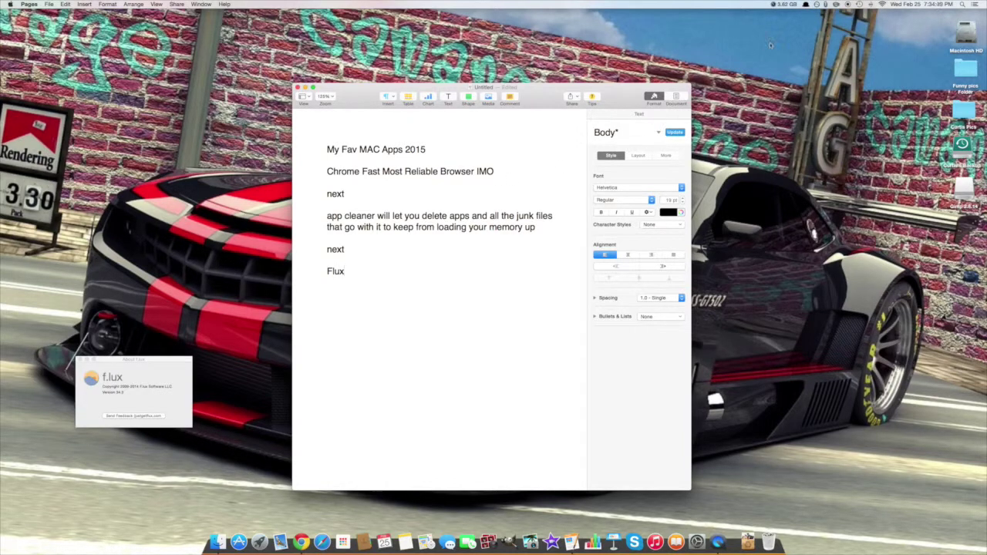
{"action": "left_click", "coordinate": [817, 6]}
{"action": "left_click", "coordinate": [819, 27]}
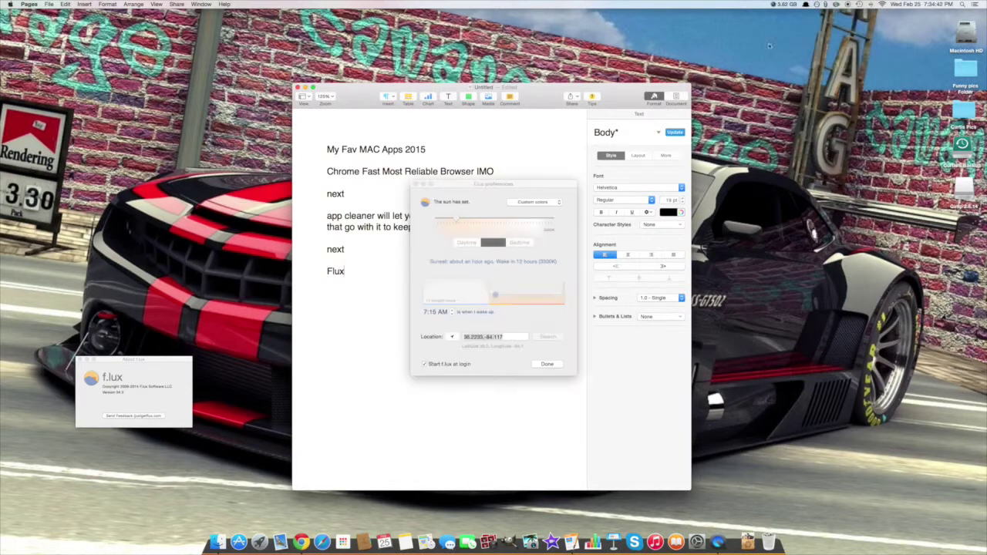
{"action": "mouse_move", "coordinate": [455, 220]}
{"action": "left_mouse_down"}
{"action": "mouse_move", "coordinate": [535, 222]}
{"action": "mouse_move", "coordinate": [457, 224]}
{"action": "left_mouse_up"}
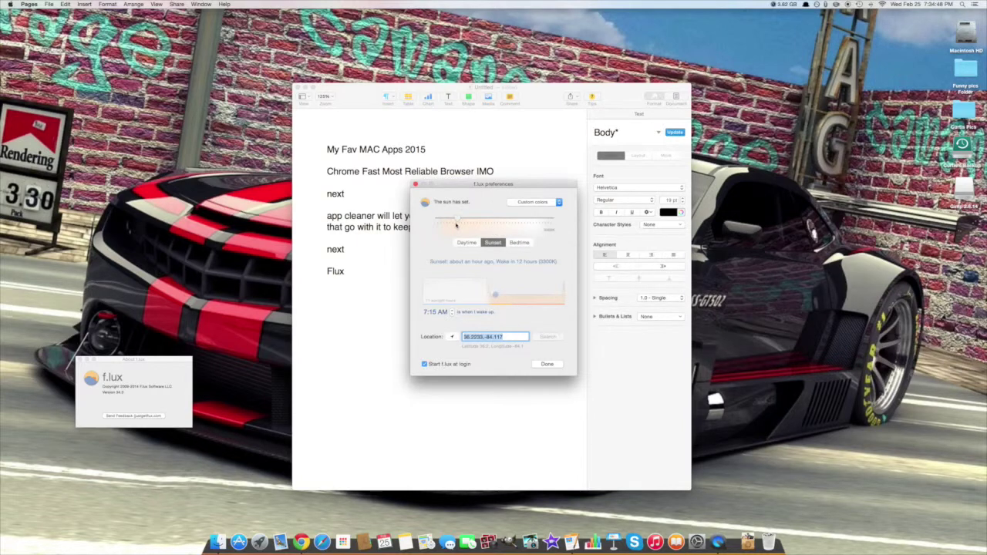
{"action": "left_click", "coordinate": [547, 366]}
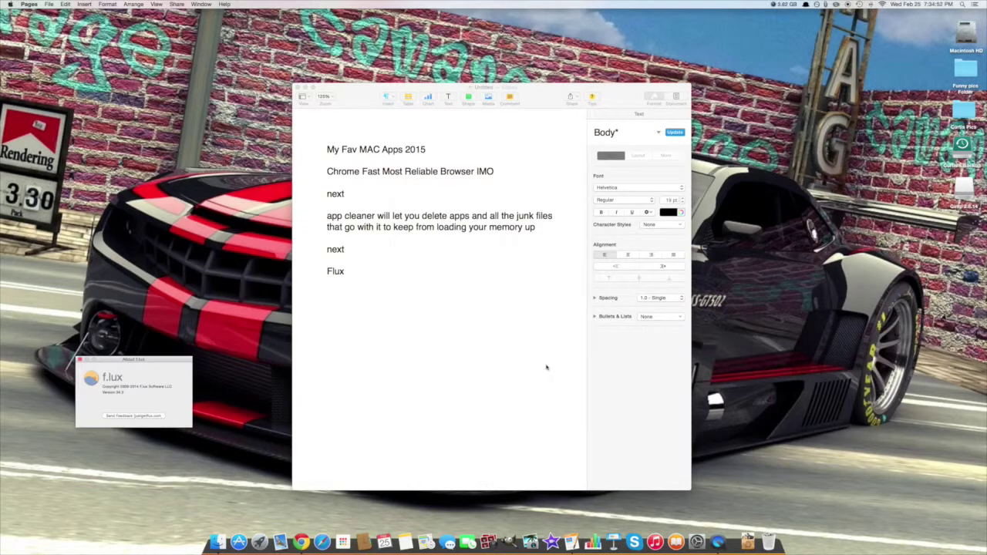
Extend the Flux line with "Flux lets you make your colors on your screen softer and keep from hurting your eyes and help you sleep better at night"
{"action": "left_click", "coordinate": [391, 280]}
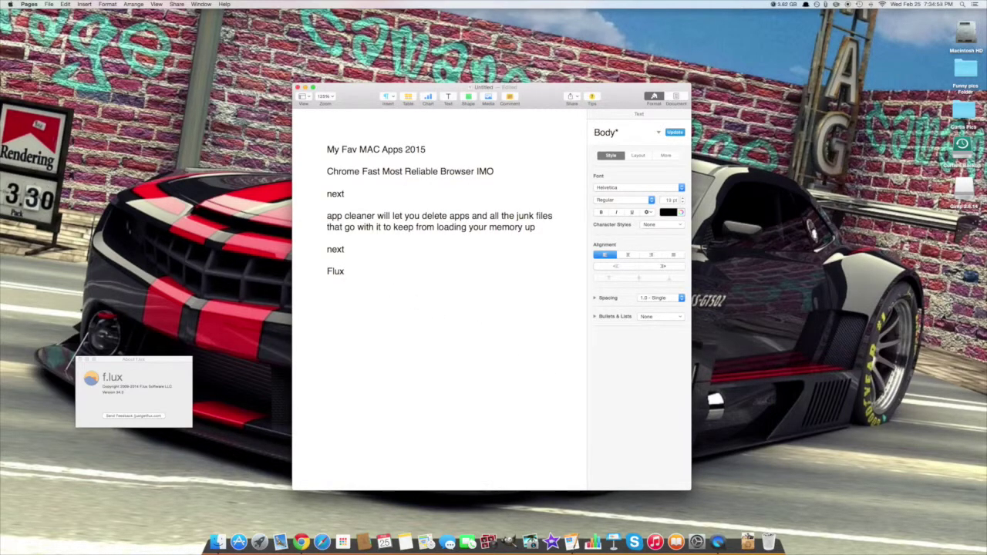
{"action": "type", "text": "Flux lets you make your colors"}
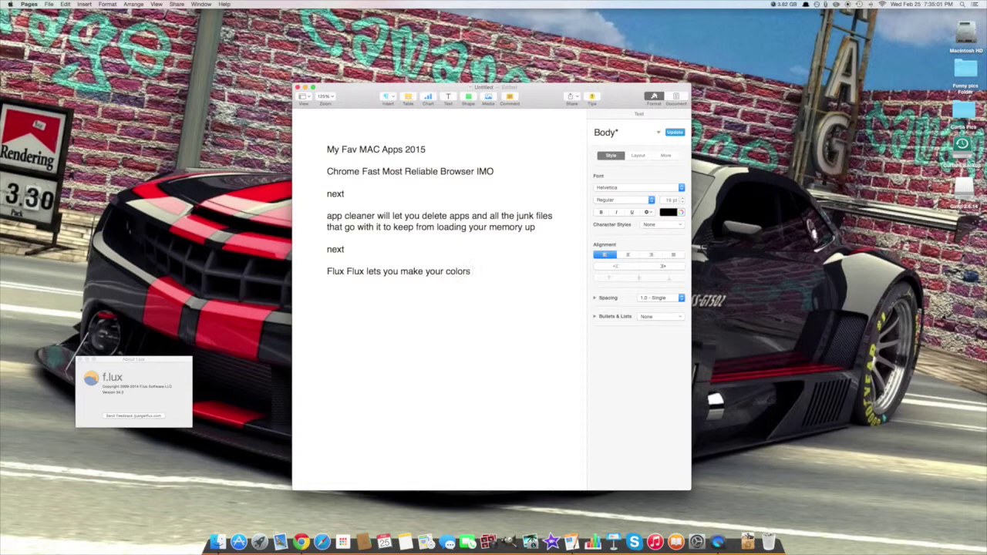
{"action": "type", "text": " on your screen softer an"}
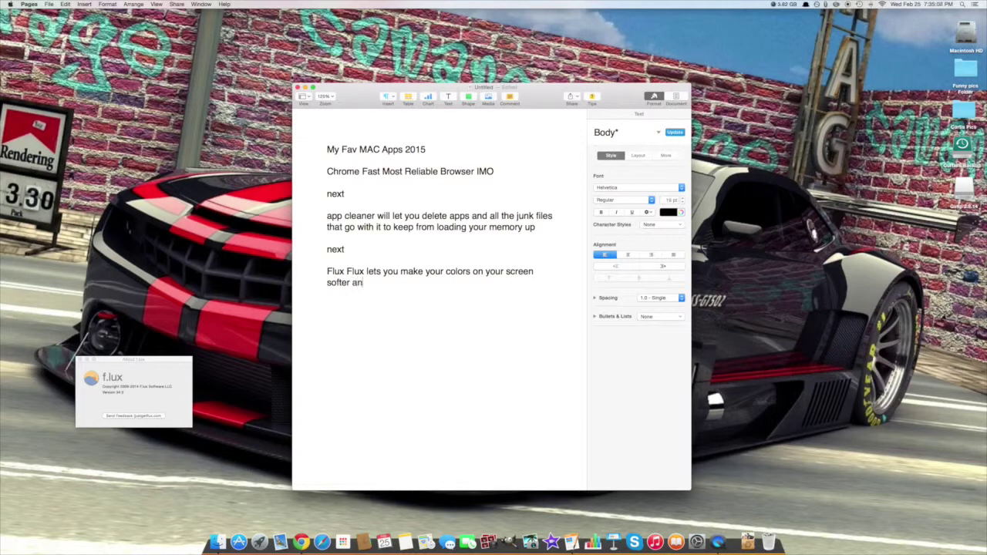
{"action": "type", "text": "d keep from hurting your"}
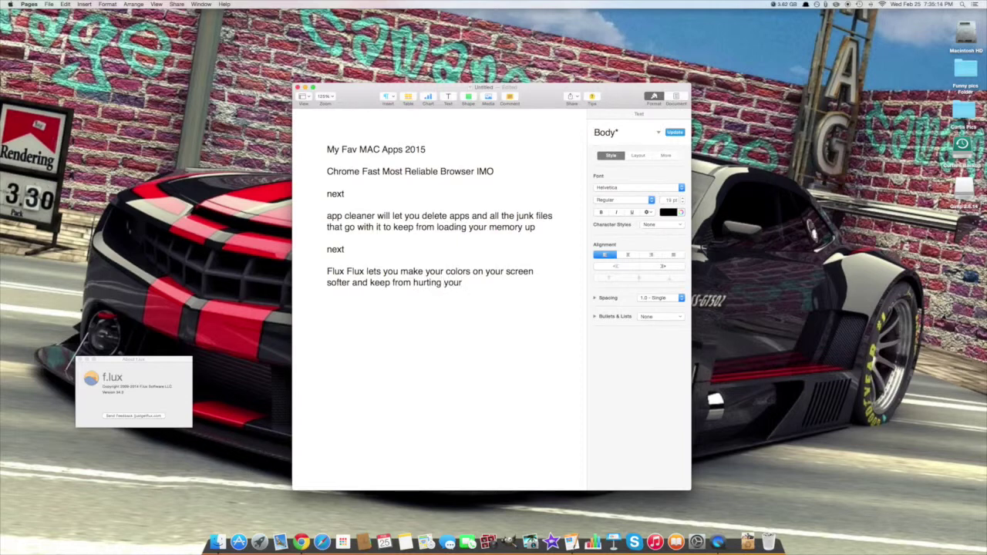
{"action": "type", "text": " eyes and help"}
{"action": "type", "text": " you"}
{"action": "type", "text": " sleep bet"}
{"action": "type", "text": "ter"}
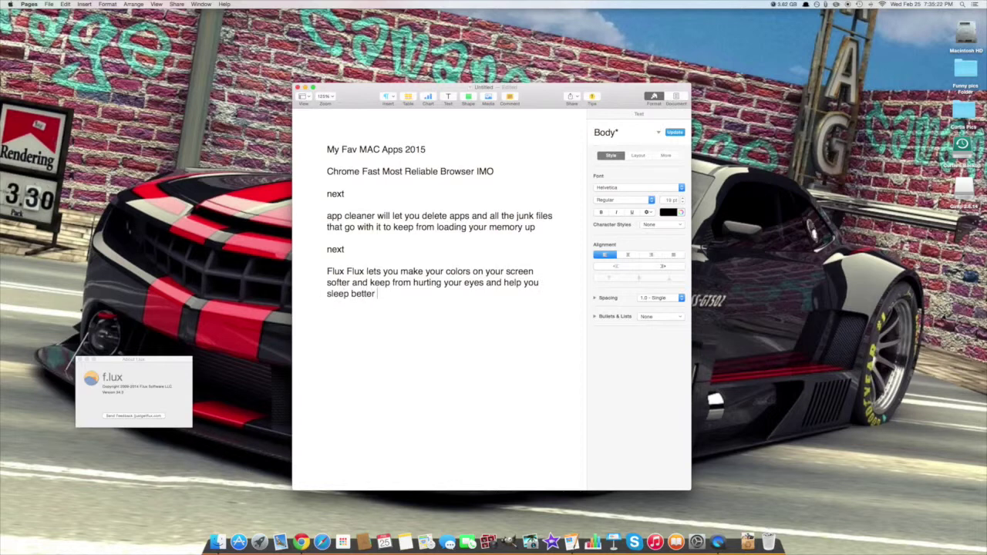
{"action": "type", "text": " at night"}
Add a "next" line, launch the Alfred application, and enter "Alfred" as the following entry in the document
{"action": "key", "text": "Return"}
{"action": "type", "text": "next"}
{"action": "right_click", "coordinate": [269, 529]}
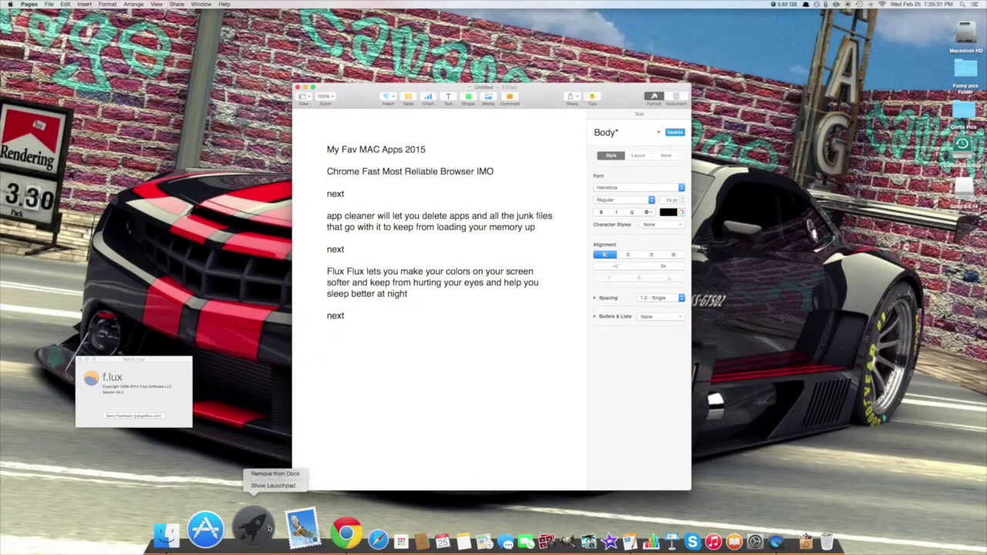
{"action": "left_click", "coordinate": [260, 523]}
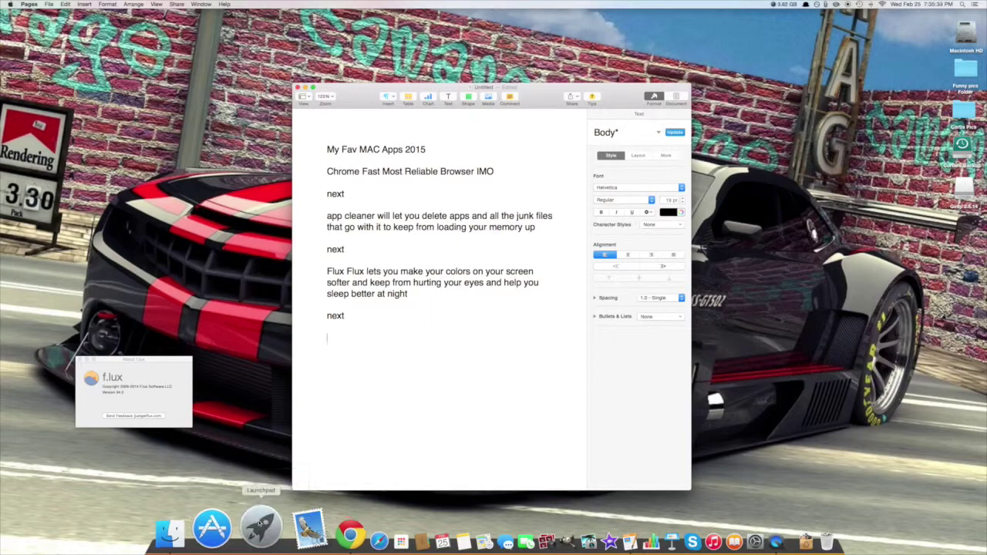
{"action": "left_click", "coordinate": [260, 526]}
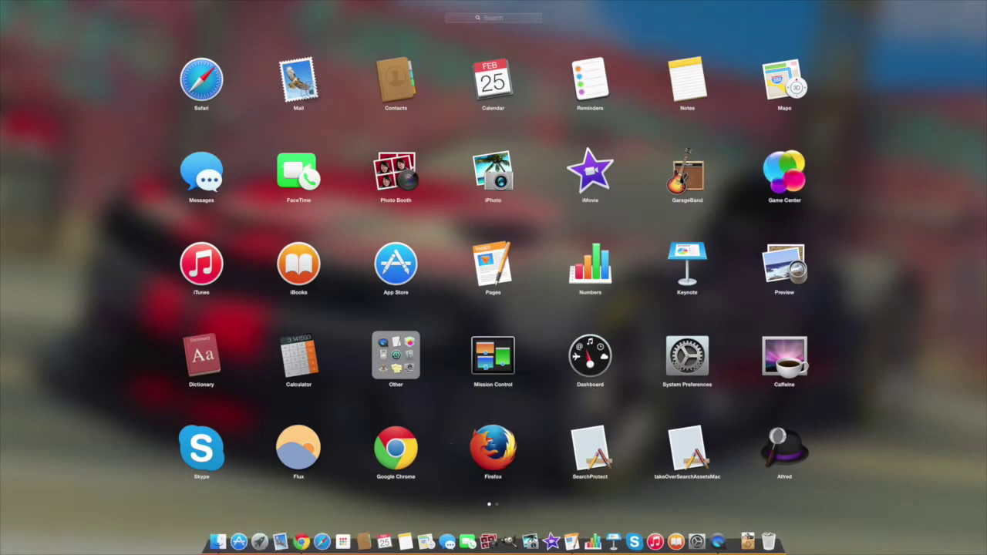
{"action": "left_click", "coordinate": [778, 440]}
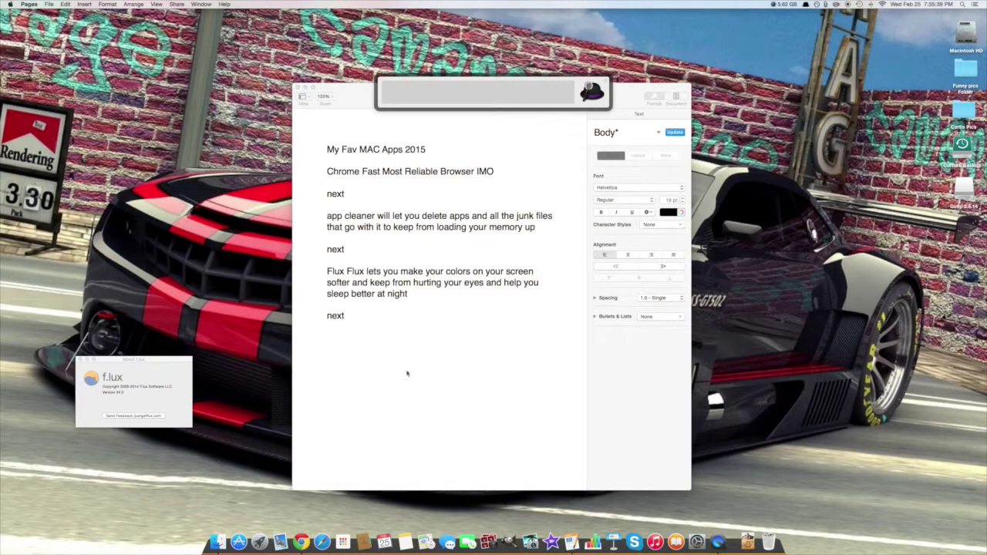
{"action": "left_click", "coordinate": [407, 373]}
{"action": "type", "text": "Alfred"}
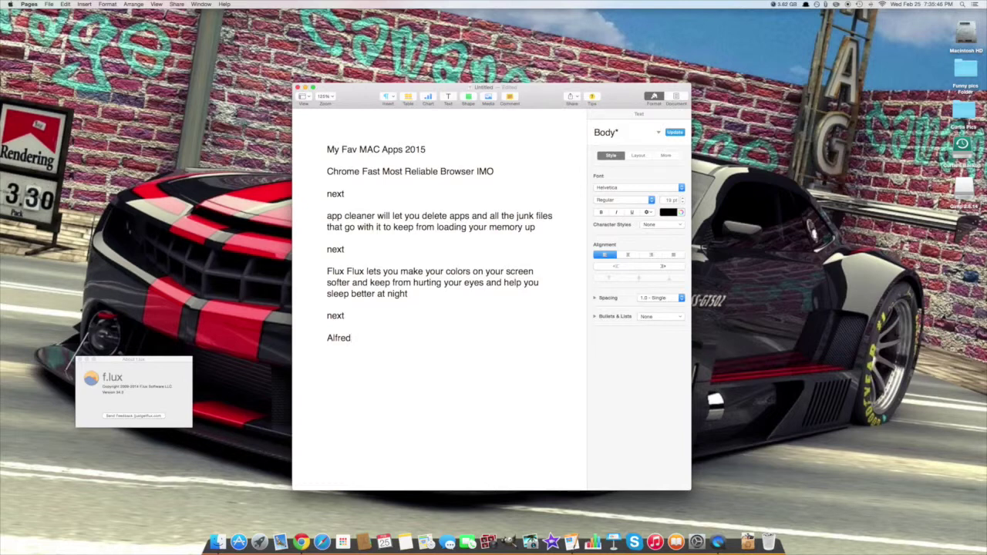
Extend the Alfred line with "Alfred is a search tool for your comp or internet it will pull up anything on your computer or on the internet"
{"action": "type", "text": "Alfred is a search tool for your "}
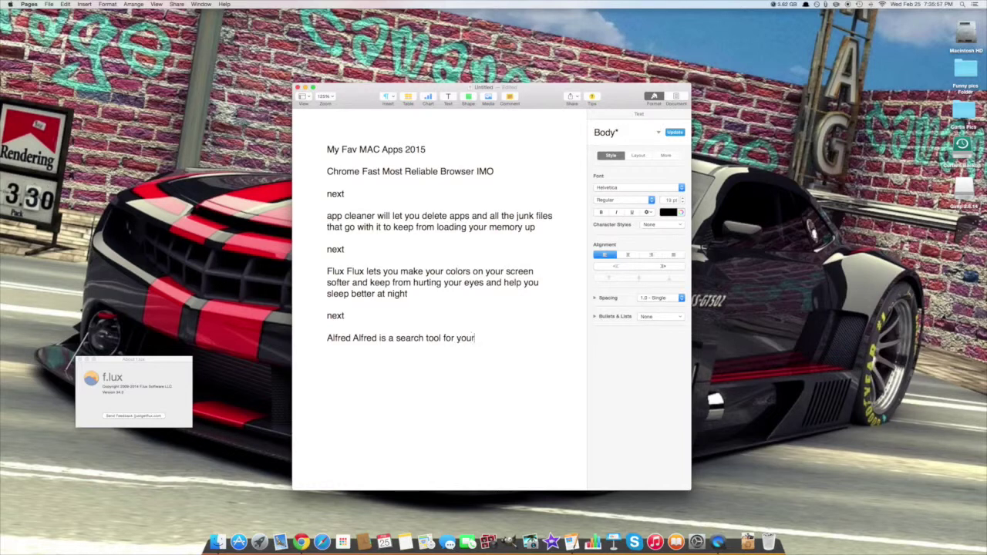
{"action": "type", "text": "comp or internet it will pull up anything on your c"}
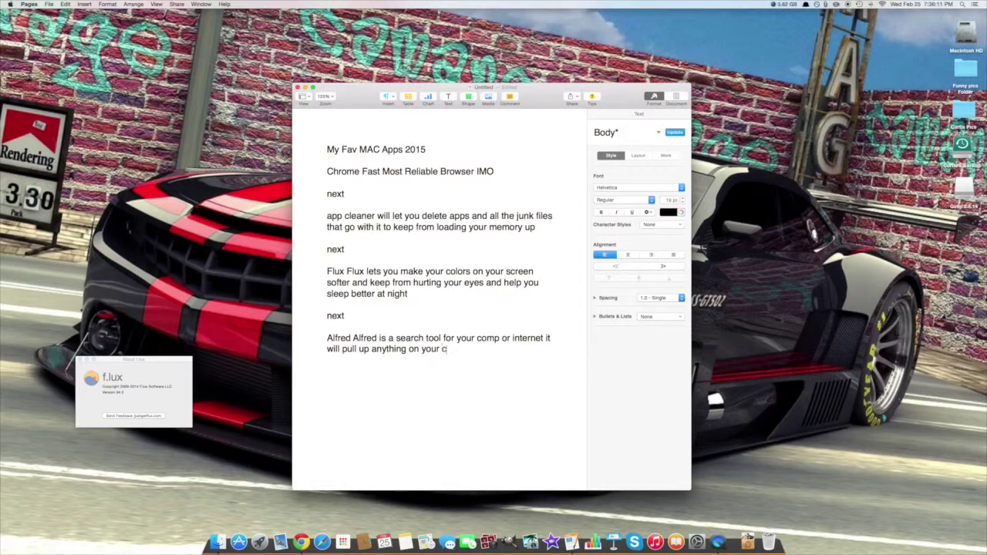
{"action": "type", "text": "omputer or on the internet"}
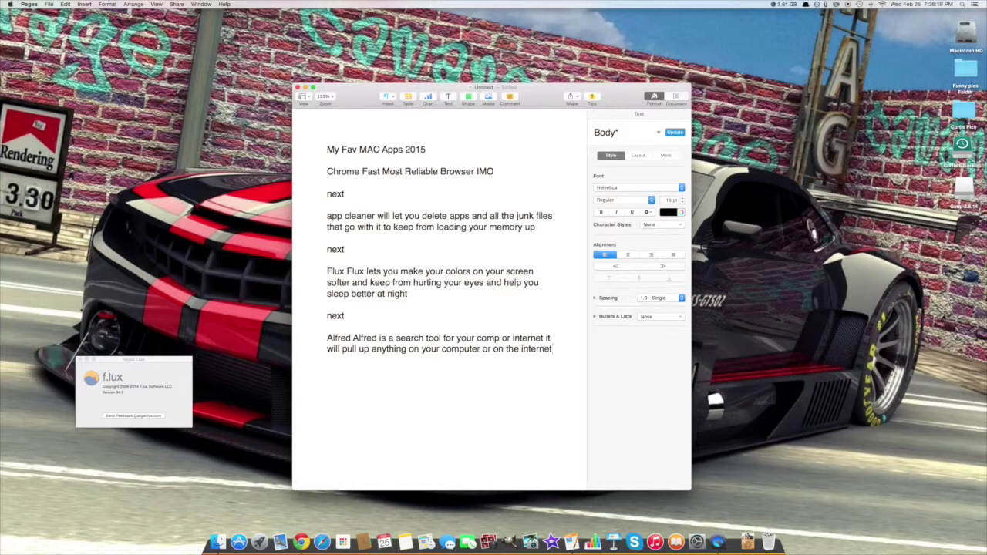
Finish the Alfred description with "simply by selecting option space bar"
{"action": "type", "text": " simply bu"}
{"action": "key", "text": "BackSpace"}
{"action": "type", "text": "y selecting option space bar  "}
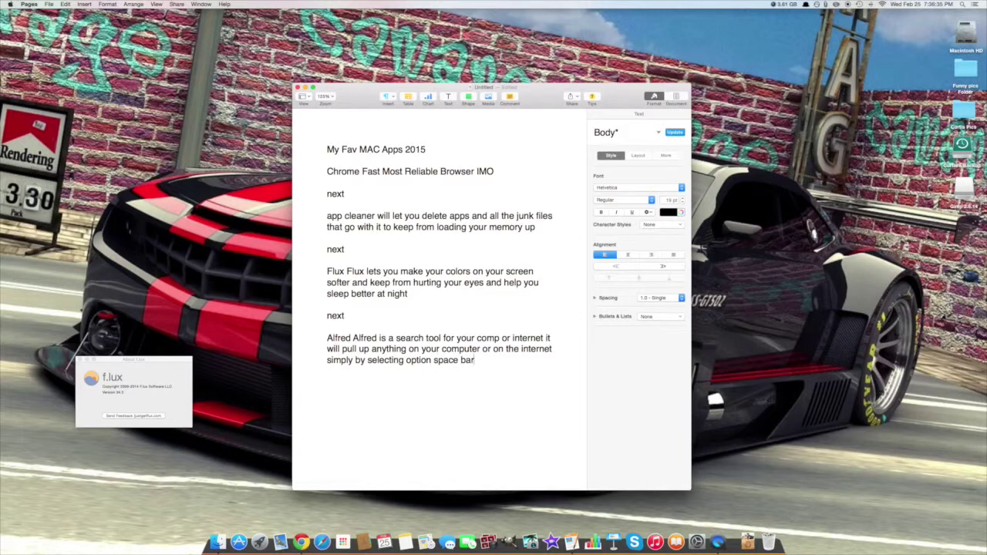
Add a "next" line, launch the CopyClip application, and enter "copyclip" as the following entry in the document
{"action": "type", "text": "next"}
{"action": "left_click", "coordinate": [259, 543]}
{"action": "scroll", "coordinate": [310, 365], "scroll_direction": "right", "scroll_amount": 5}
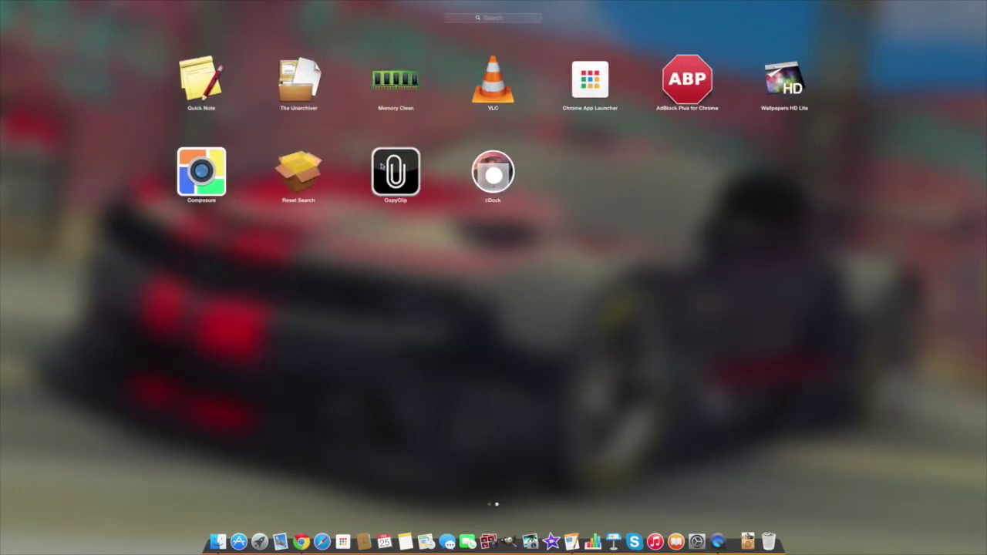
{"action": "left_click", "coordinate": [382, 166]}
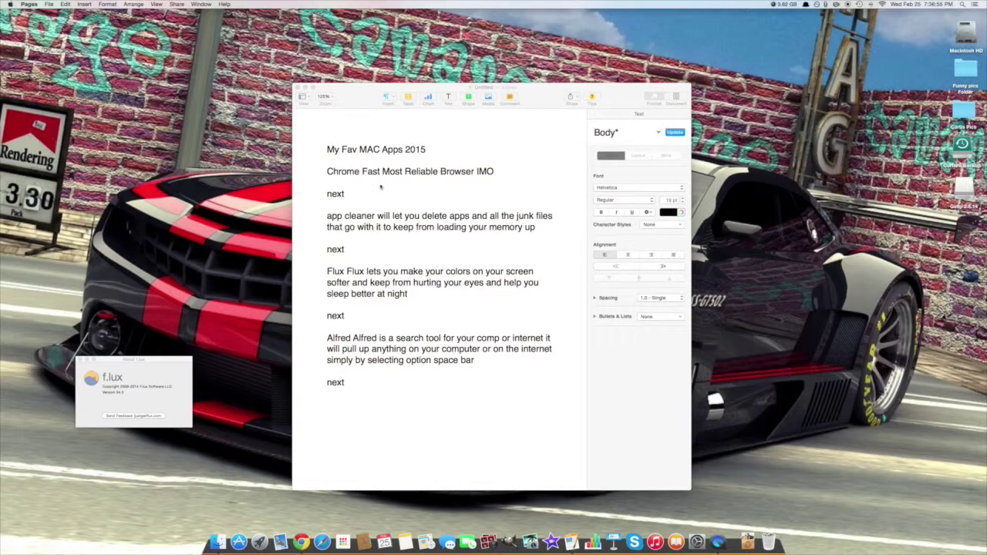
{"action": "left_click", "coordinate": [366, 422]}
{"action": "type", "text": "c"}
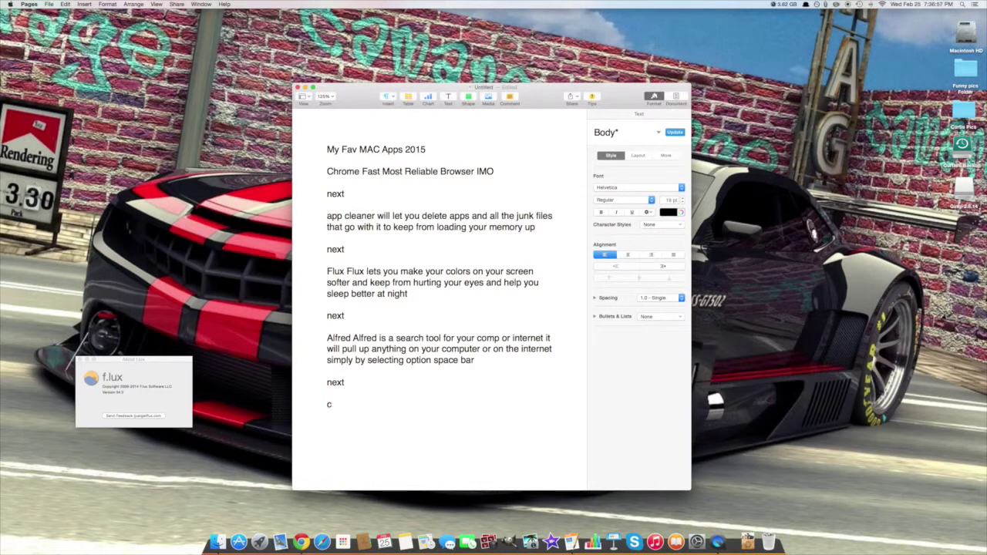
{"action": "type", "text": "opyclip"}
Open CopyClip's preferences, review the application exceptions and the general clipping settings, and close the preferences
{"action": "left_click", "coordinate": [826, 5]}
{"action": "left_click", "coordinate": [830, 25]}
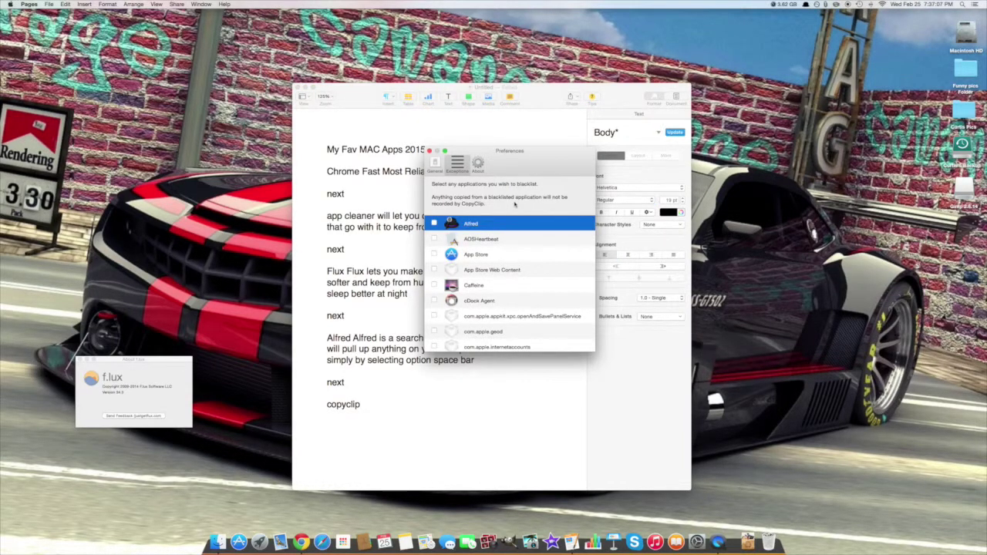
{"action": "left_click", "coordinate": [434, 162]}
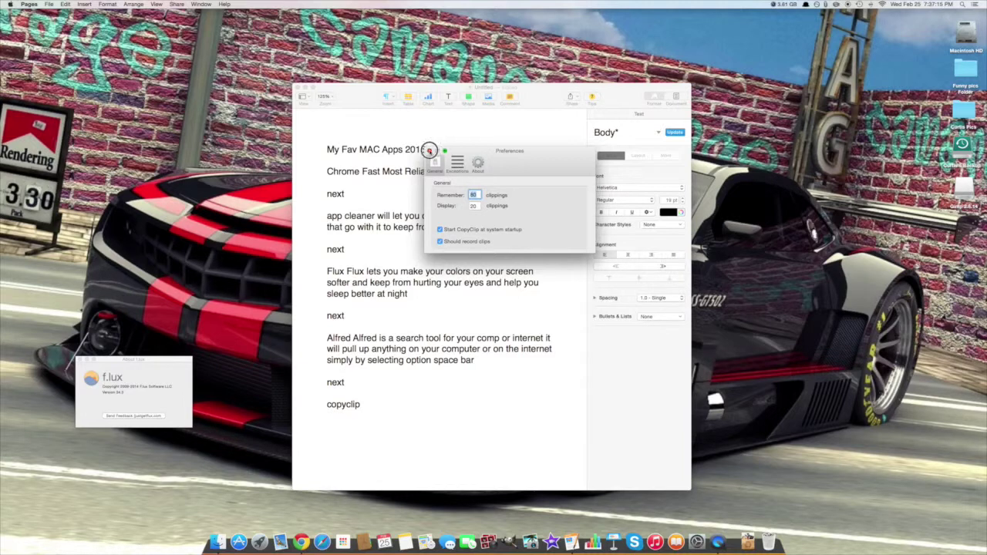
{"action": "left_click", "coordinate": [429, 151]}
Extend the copyclip line in the document with "copyclip you can copy paste up to 80 different"
{"action": "left_click", "coordinate": [387, 405]}
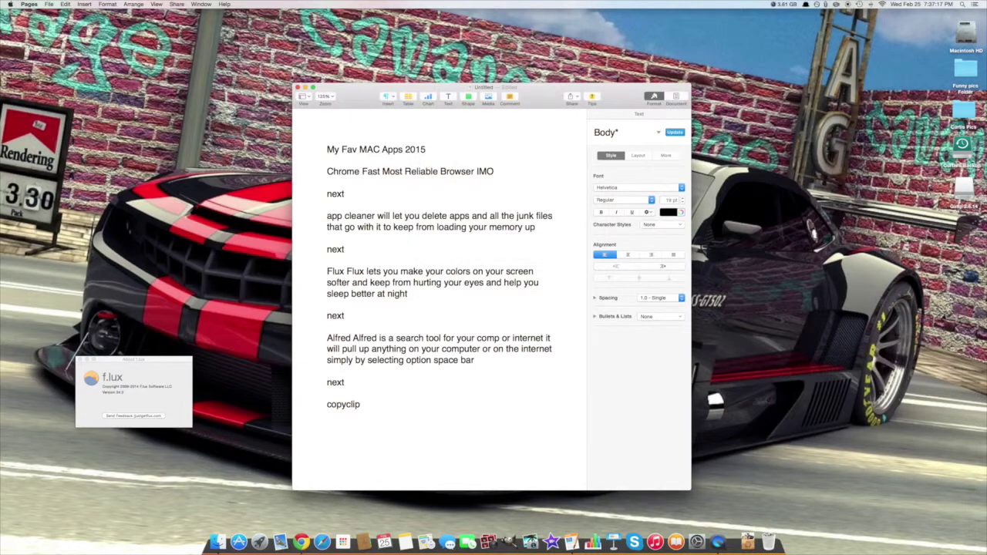
{"action": "type", "text": "copyclip you can cop"}
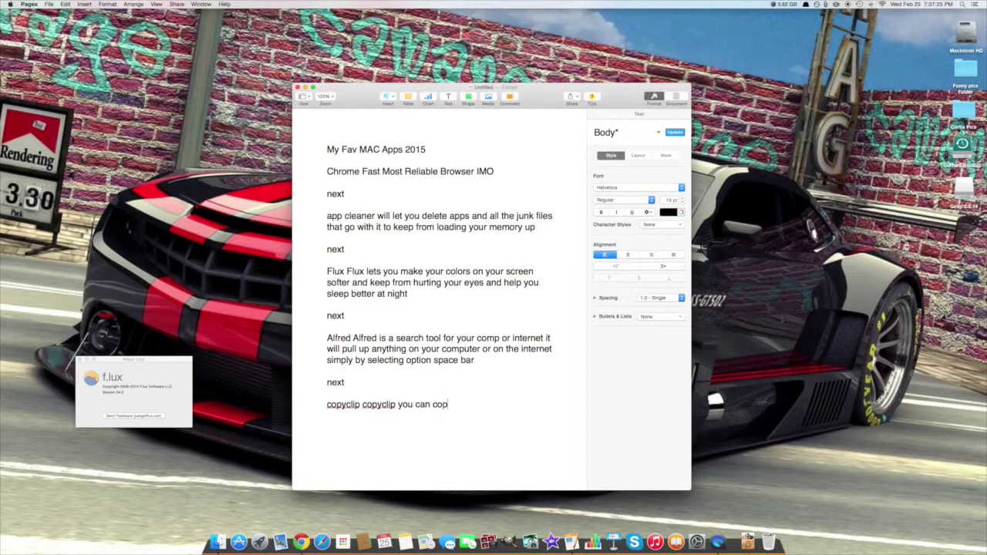
{"action": "type", "text": "y paste up to 80 different "}
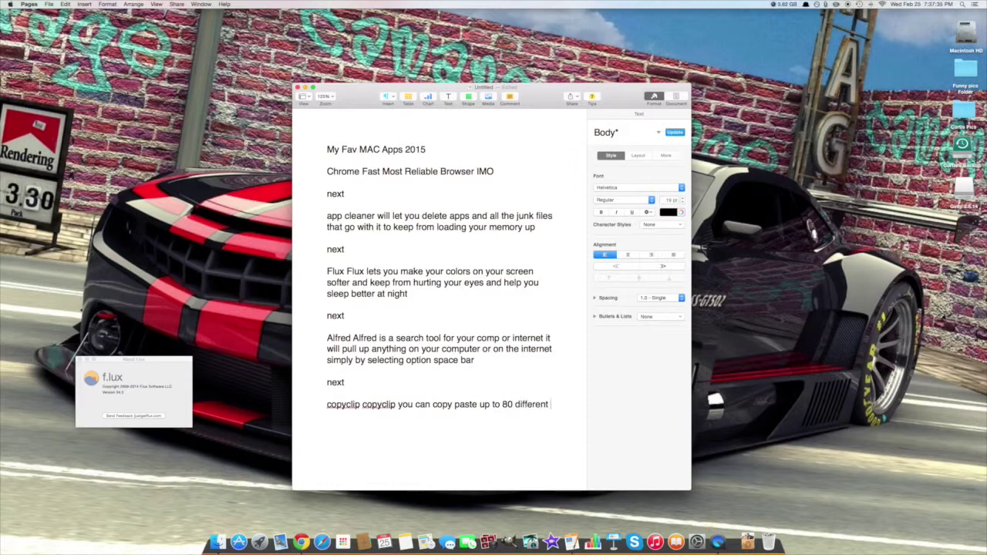
Complete the copyclip description with "things so you dont have to keep going back and forth and it stays in your tool bar"
{"action": "type", "text": "things so you dont have to k"}
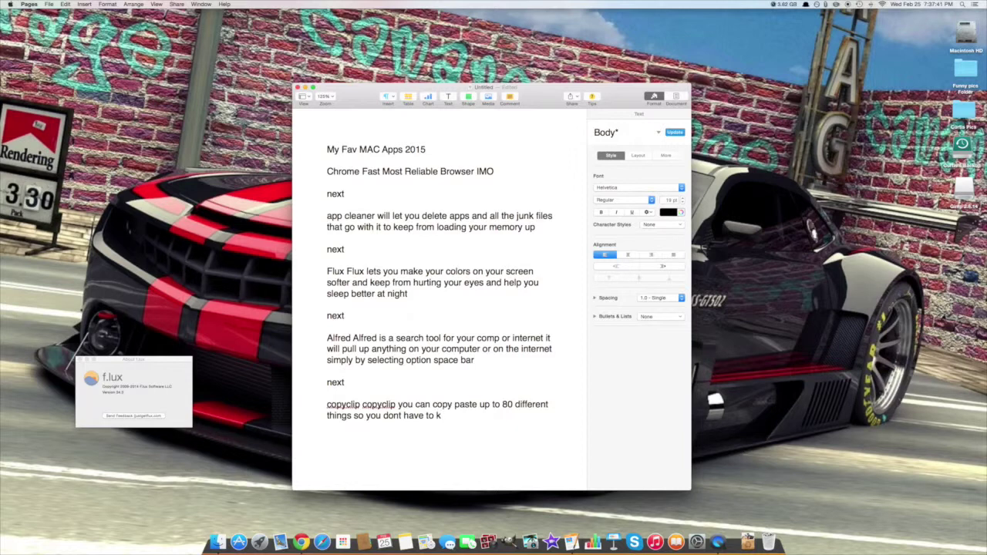
{"action": "type", "text": "eep going back and for"}
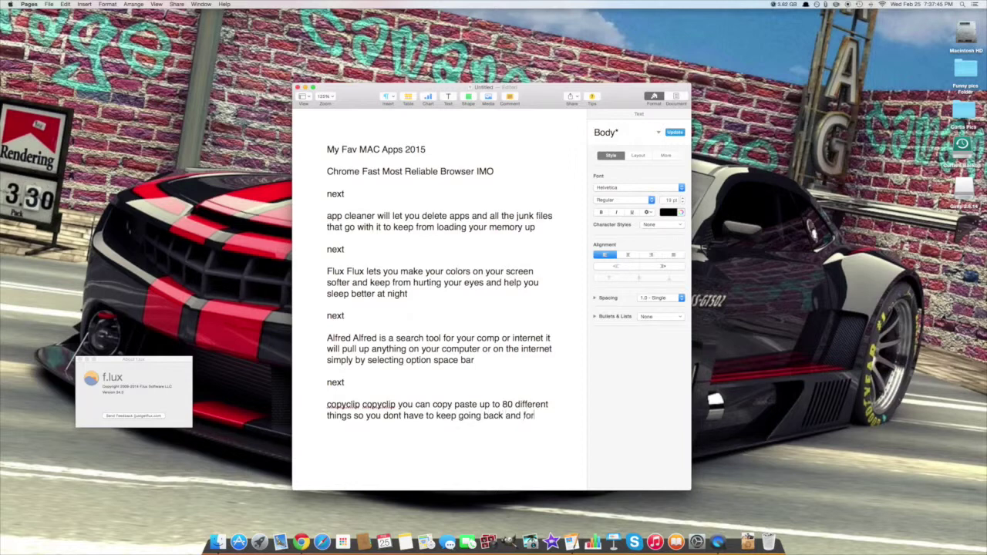
{"action": "type", "text": "th and it stays in your tool bar"}
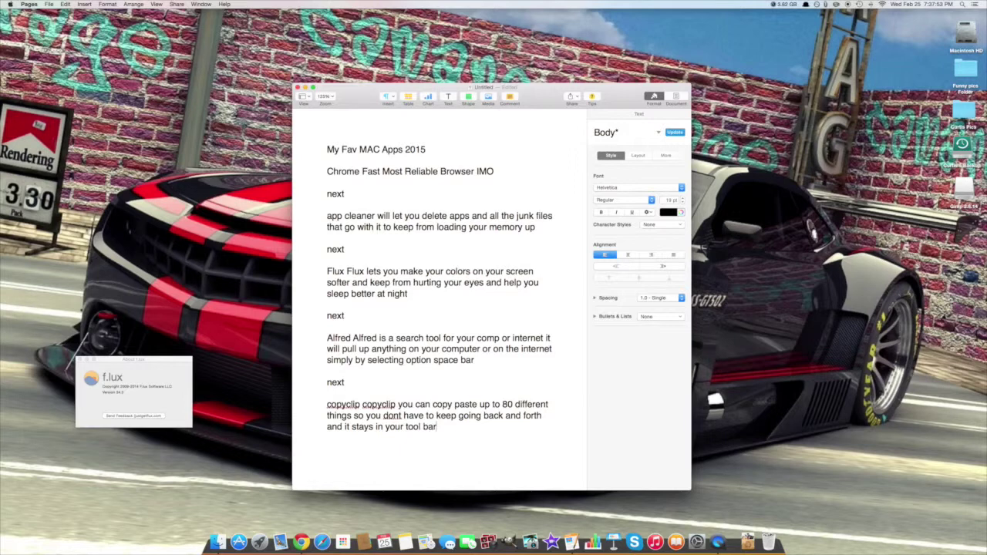
Add "next" after the copyclip description and enter "memory clean" as a new paragraph below it
{"action": "type", "text": " next"}
{"action": "key", "text": "Return"}
{"action": "key", "text": "Return"}
{"action": "type", "text": "memory clean"}
{"action": "key", "text": "Return"}
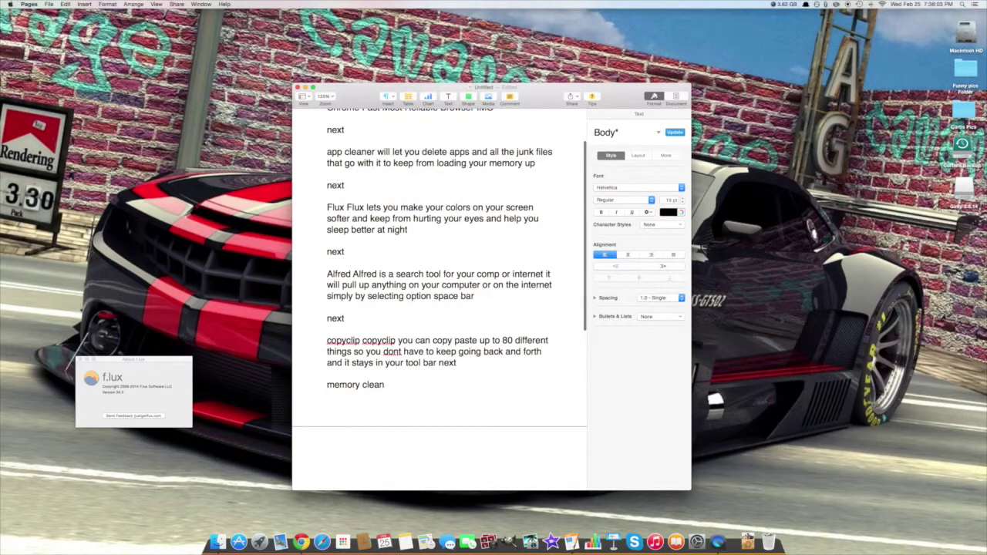
Launch Memory Clean, start cleaning the memory, and close the f.lux About window
{"action": "left_click", "coordinate": [259, 542]}
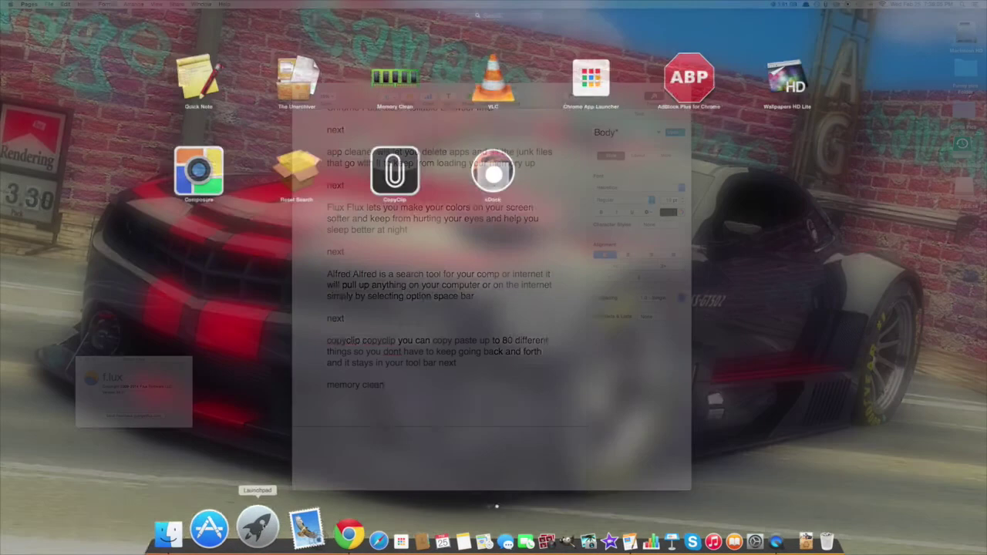
{"action": "left_click", "coordinate": [395, 80]}
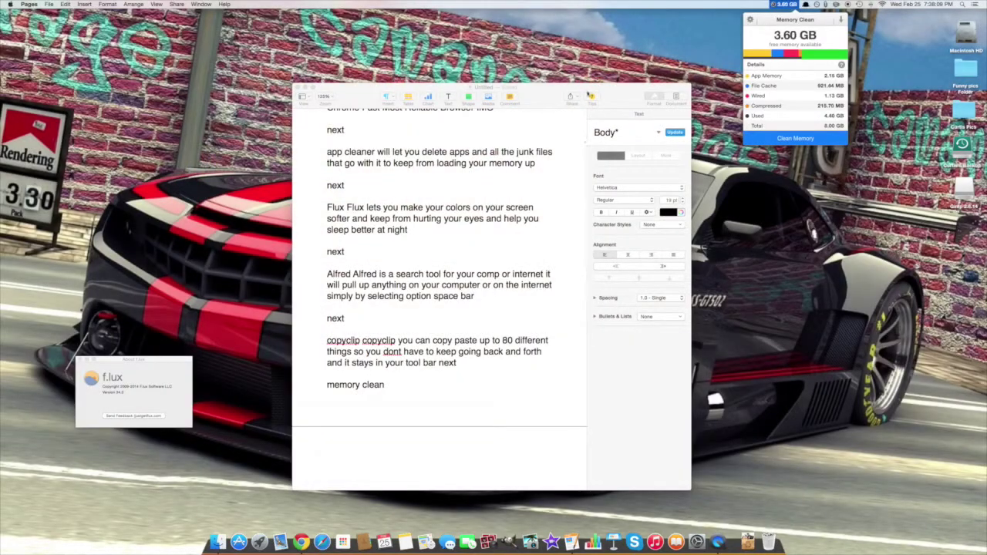
{"action": "left_click", "coordinate": [795, 139]}
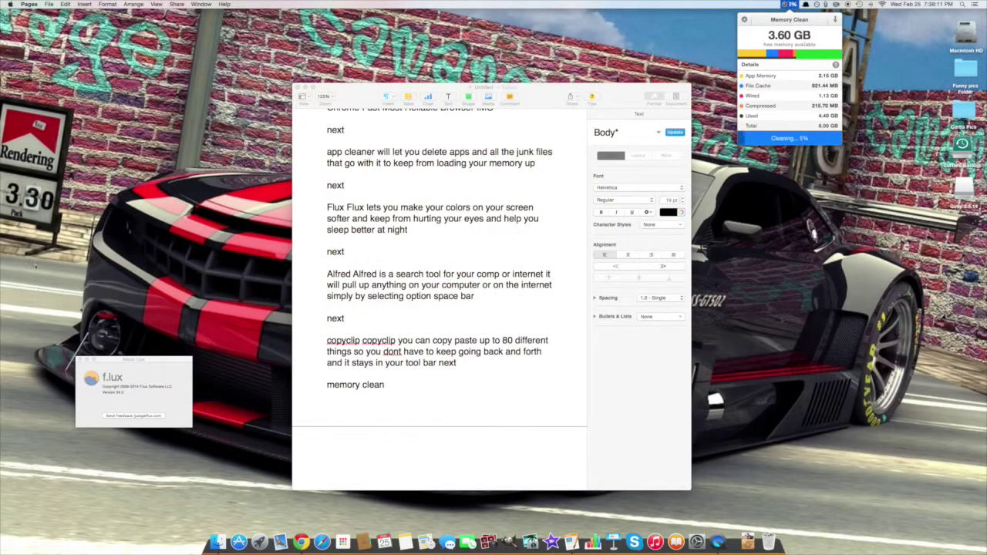
{"action": "left_click", "coordinate": [80, 360]}
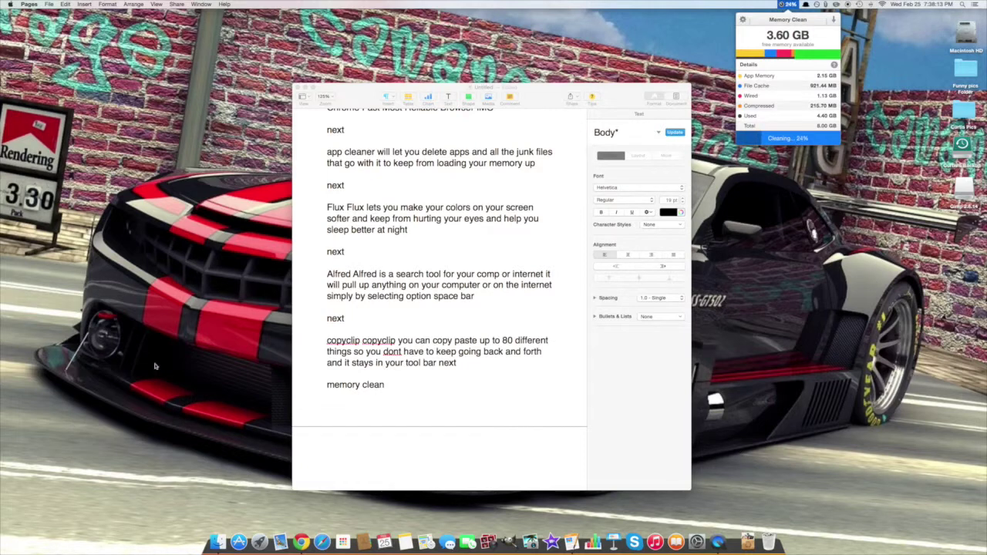
Place the cursor after "memory clean" in the document, and reopen Memory Clean to check the free memory
{"action": "left_click", "coordinate": [406, 394]}
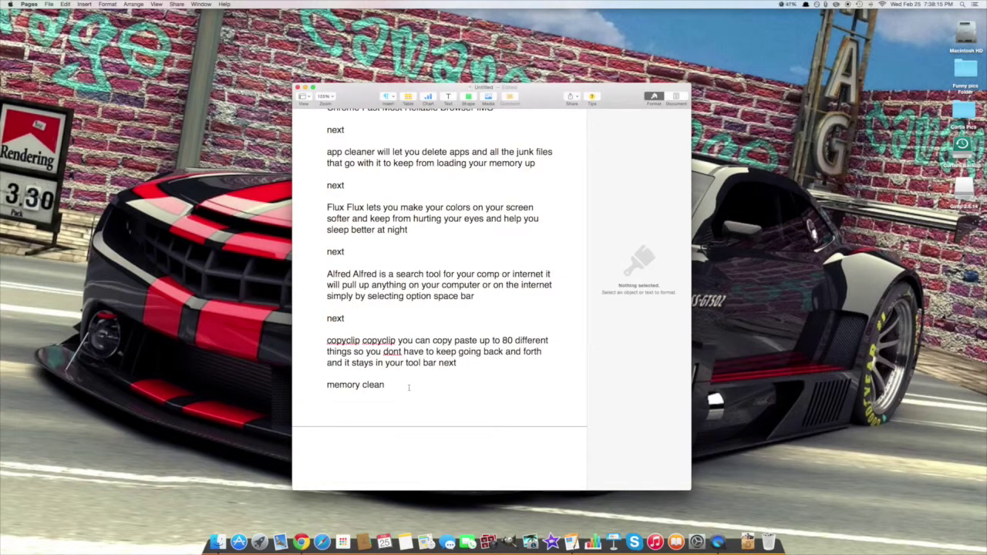
{"action": "left_click", "coordinate": [402, 390]}
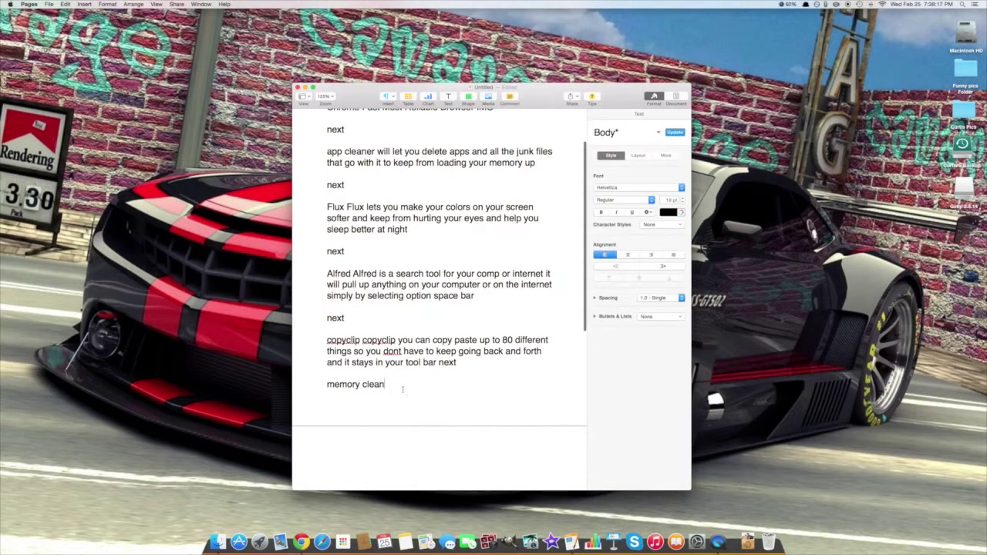
{"action": "left_click", "coordinate": [790, 6]}
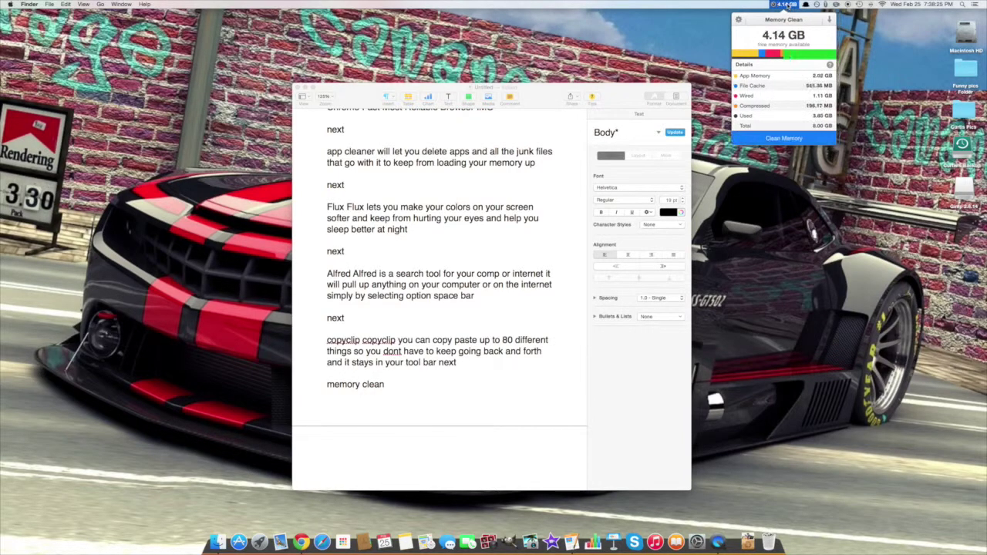
Extend the memory clean line with "Memory clean is just what is says simple app to keep your memory clean on your comp"
{"action": "left_click", "coordinate": [427, 377]}
{"action": "type", "text": "Mem"}
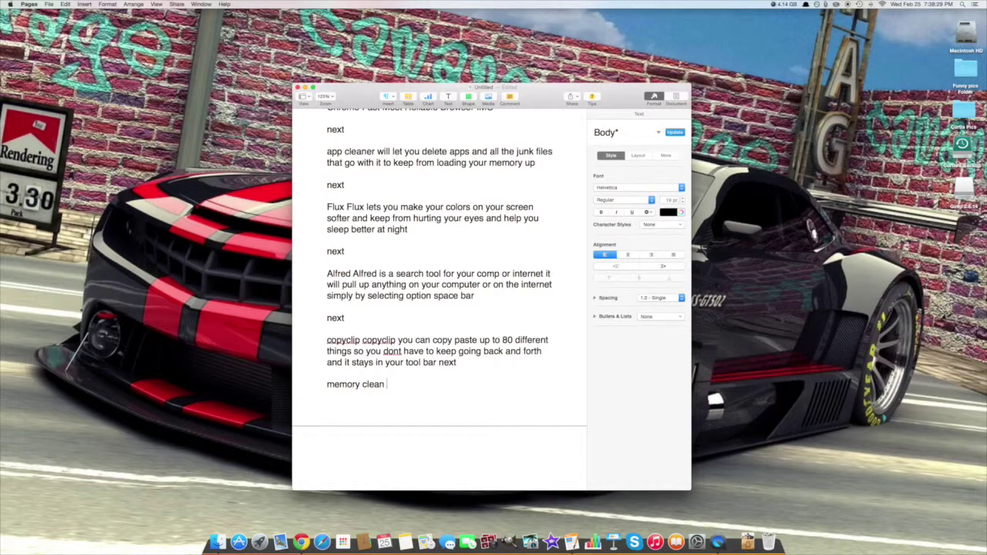
{"action": "type", "text": "ory clean is just what is says"}
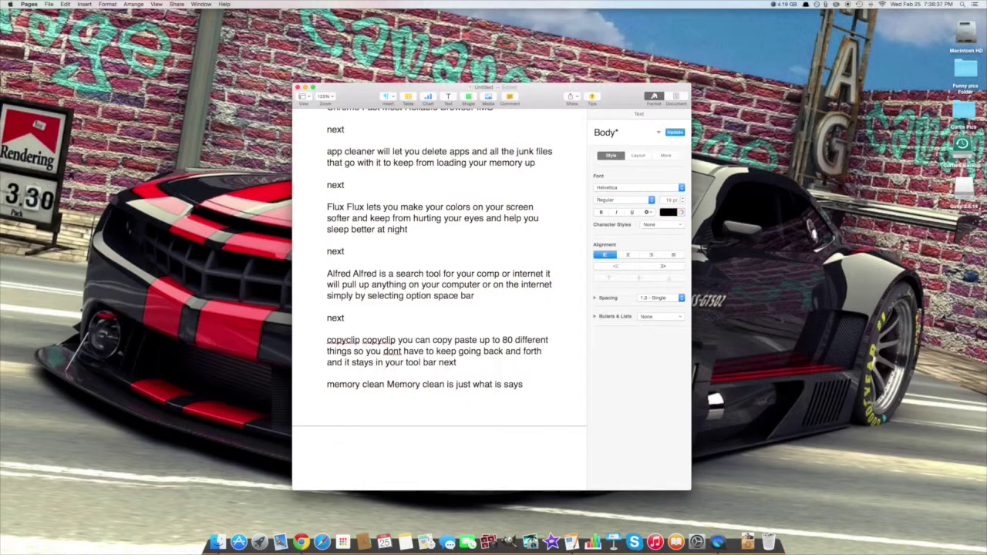
{"action": "type", "text": " simple app to "}
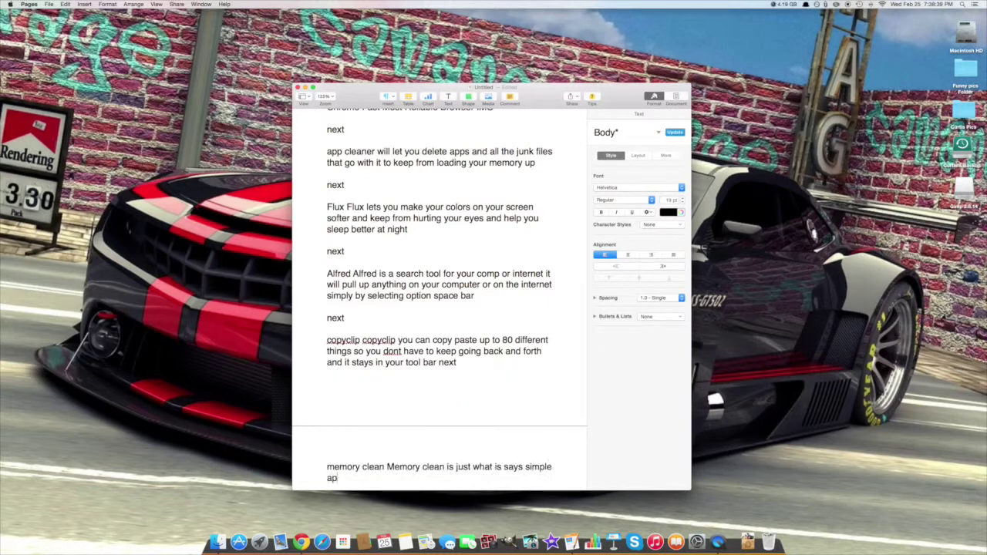
{"action": "type", "text": "keep your memory clea"}
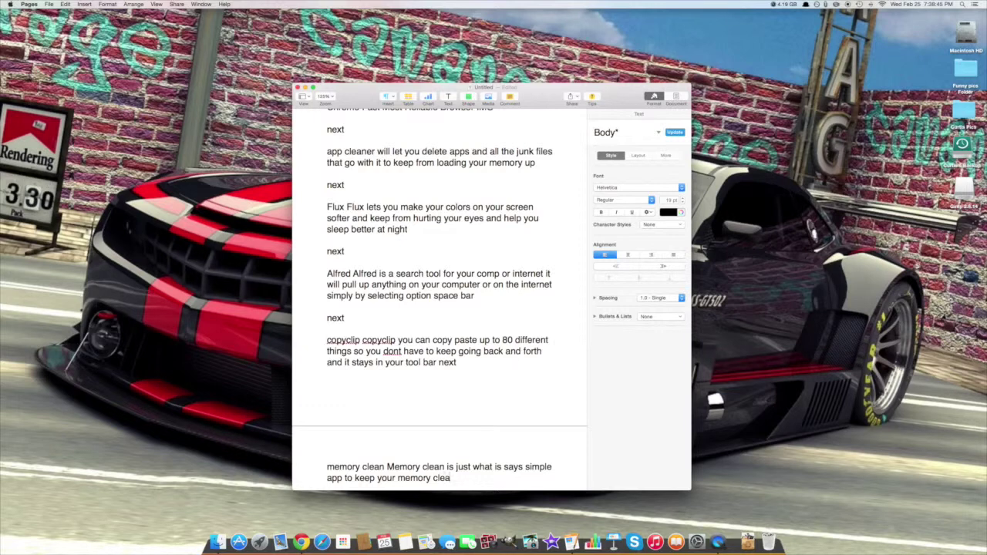
{"action": "type", "text": "n on your comp"}
Leave blank space below the Memory Clean entry and add the line "maybe you will like these apps and they can help you"
{"action": "key", "text": "Return"}
{"action": "key", "text": "Return"}
{"action": "key", "text": "Return"}
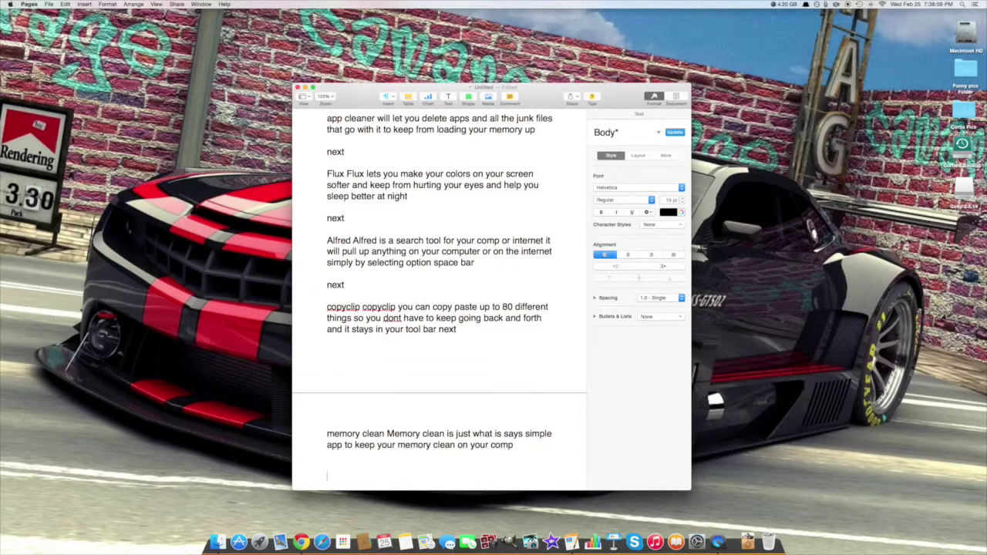
{"action": "type", "text": "ybe you will like these apps and they can he"}
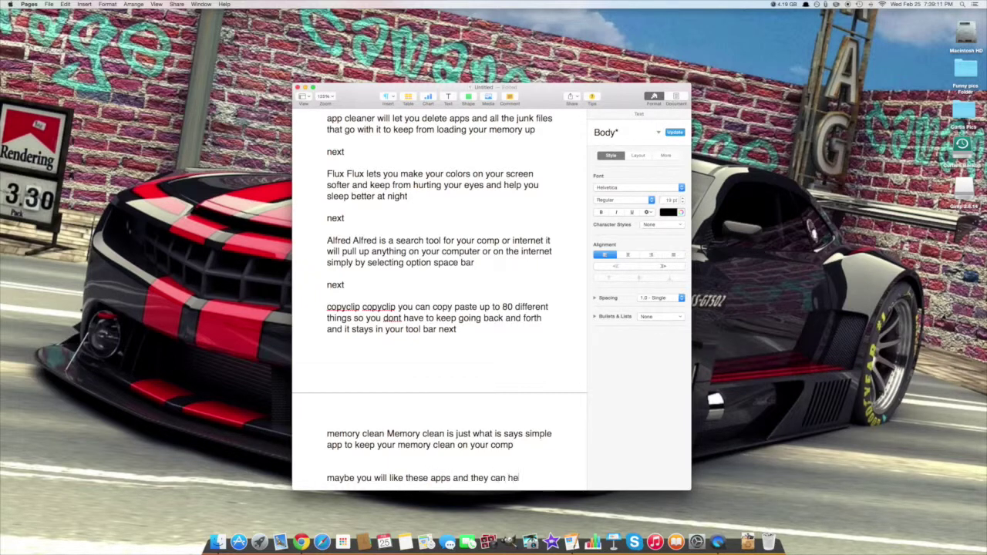
{"action": "type", "text": "lp you"}
Leave blank space below the closing remark and add the line "O yeah one more"
{"action": "key", "text": "Return"}
{"action": "key", "text": "Return"}
{"action": "key", "text": "Return"}
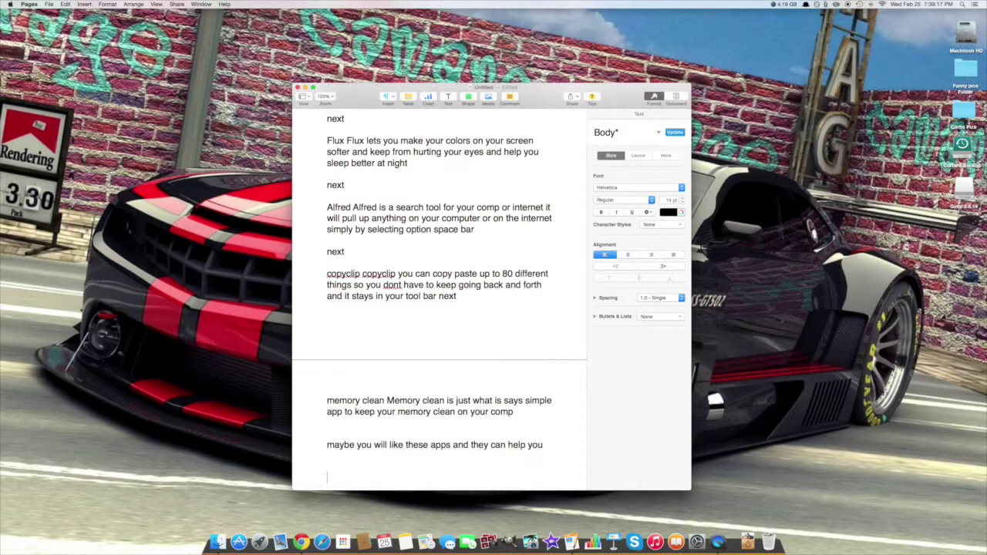
{"action": "type", "text": "O "}
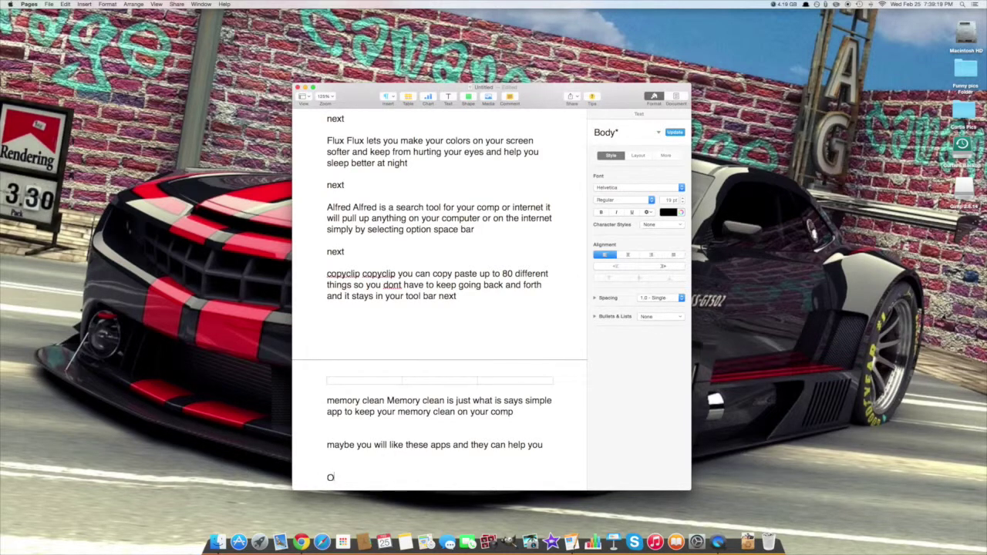
{"action": "type", "text": "yeah one more"}
Enter "C Dock" as the last entry below "O yeah one more" and launch the cDock application
{"action": "key", "text": "Return"}
{"action": "key", "text": "Return"}
{"action": "key", "text": "Return"}
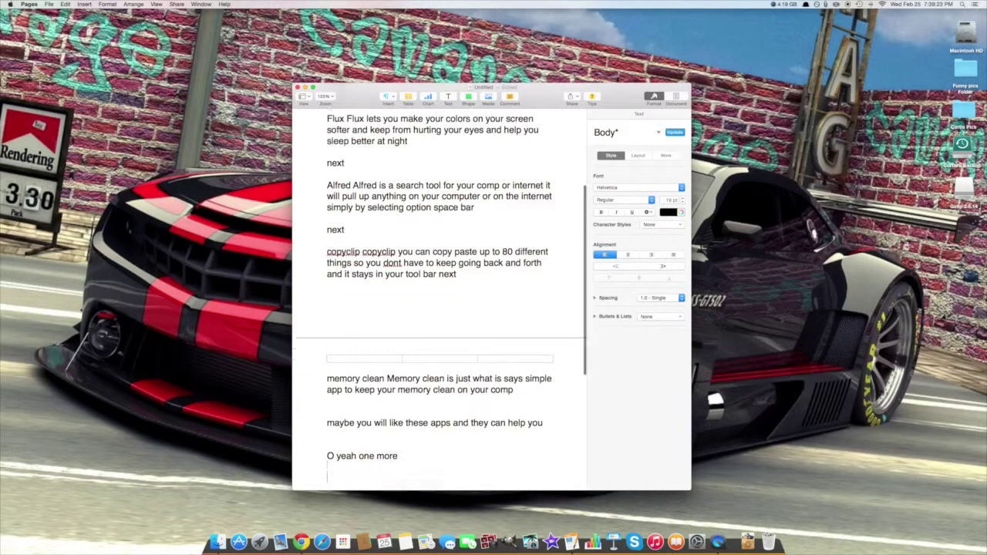
{"action": "type", "text": "C Dock"}
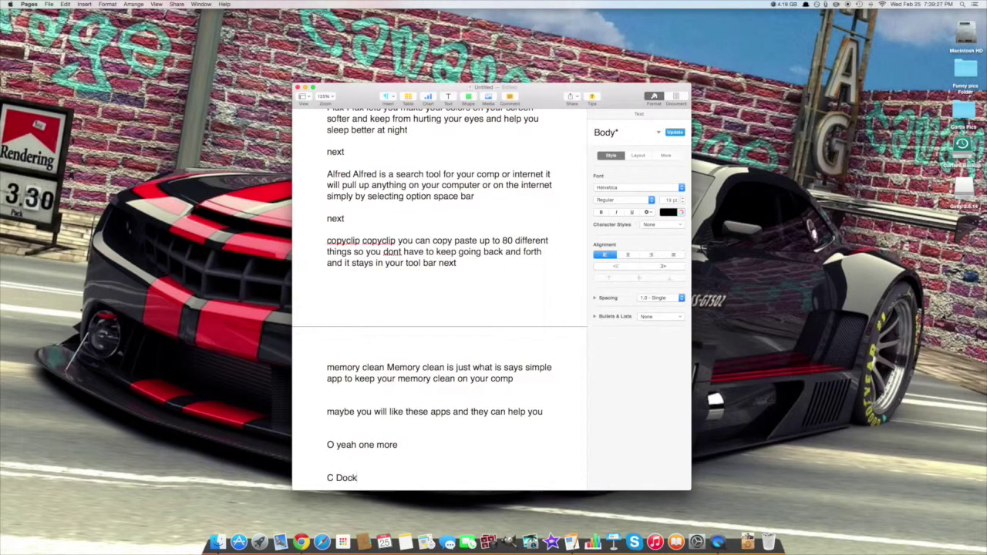
{"action": "left_click", "coordinate": [260, 542]}
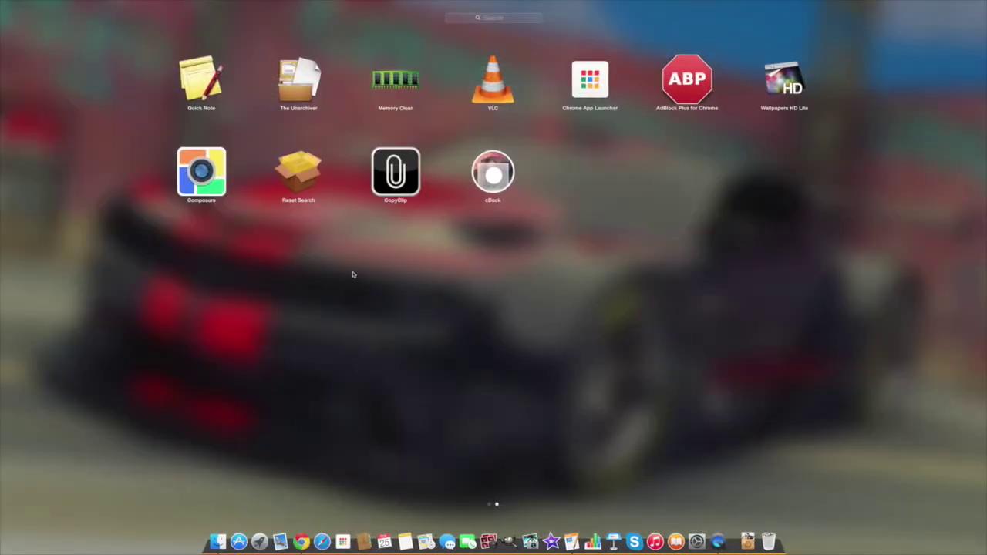
{"action": "left_click", "coordinate": [494, 176]}
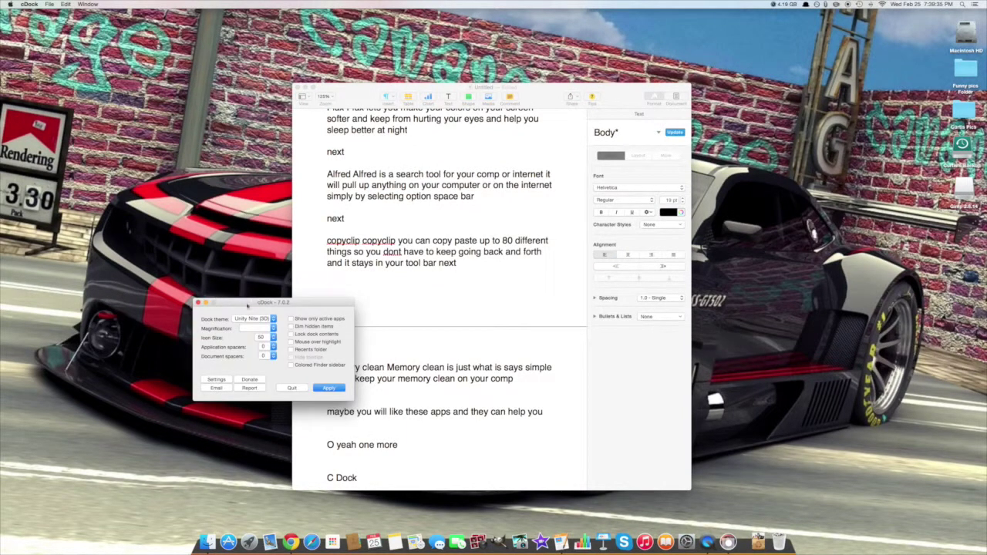
Set the Dock theme to Yose Lite (3D) in cDock and apply it to the Dock
{"action": "left_click", "coordinate": [272, 319]}
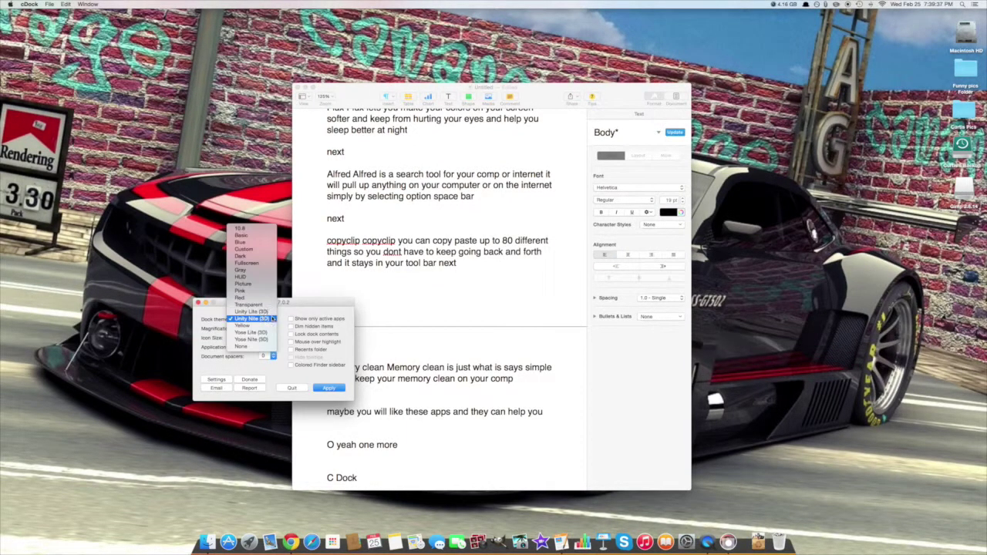
{"action": "left_click", "coordinate": [255, 333]}
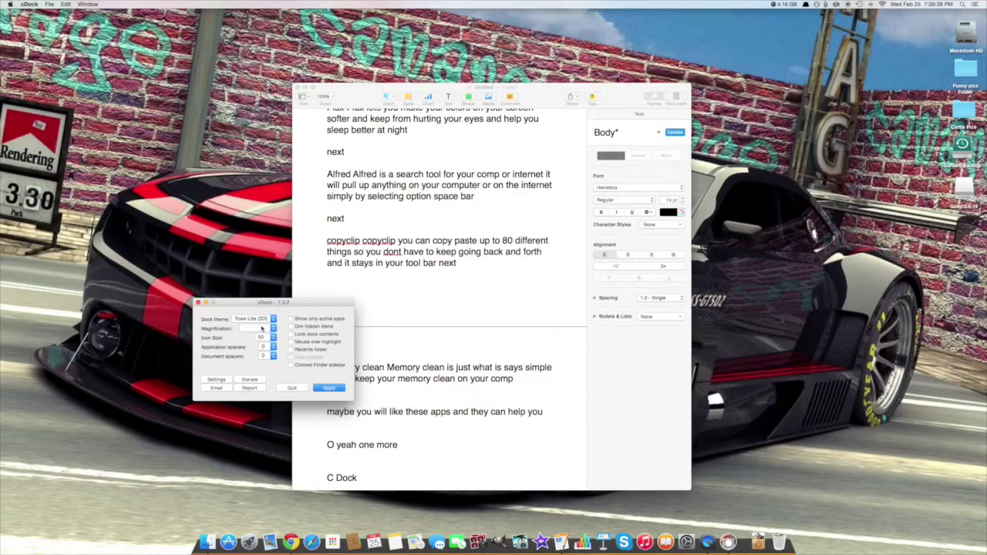
{"action": "left_click", "coordinate": [331, 389]}
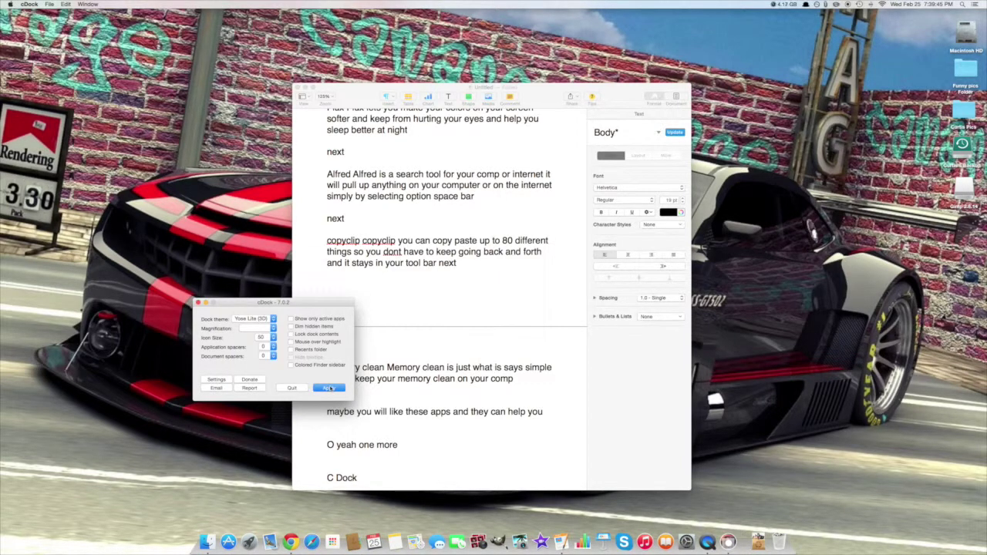
Try out the Red Dock theme and the Blue Dock theme, applying each one to the Dock
{"action": "left_click", "coordinate": [273, 318]}
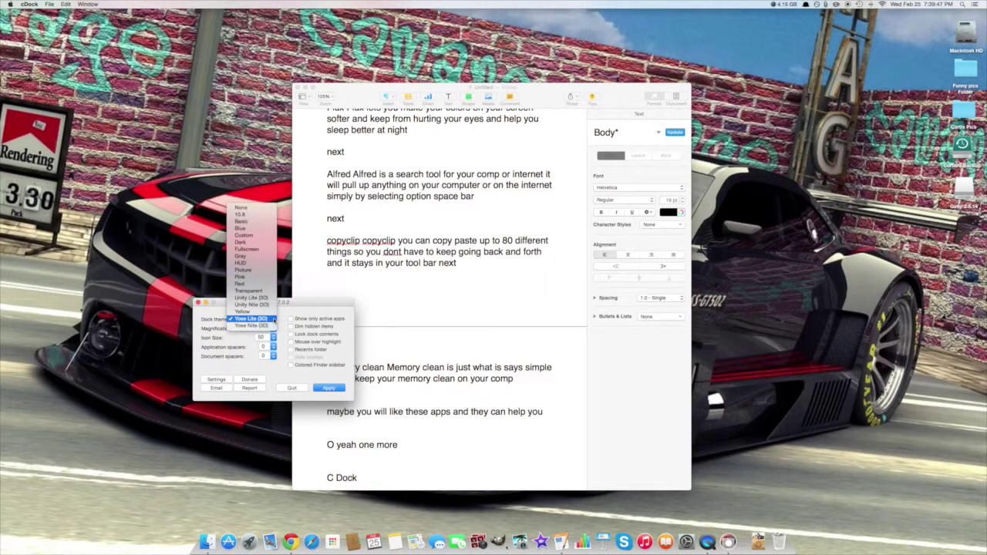
{"action": "left_click", "coordinate": [259, 286]}
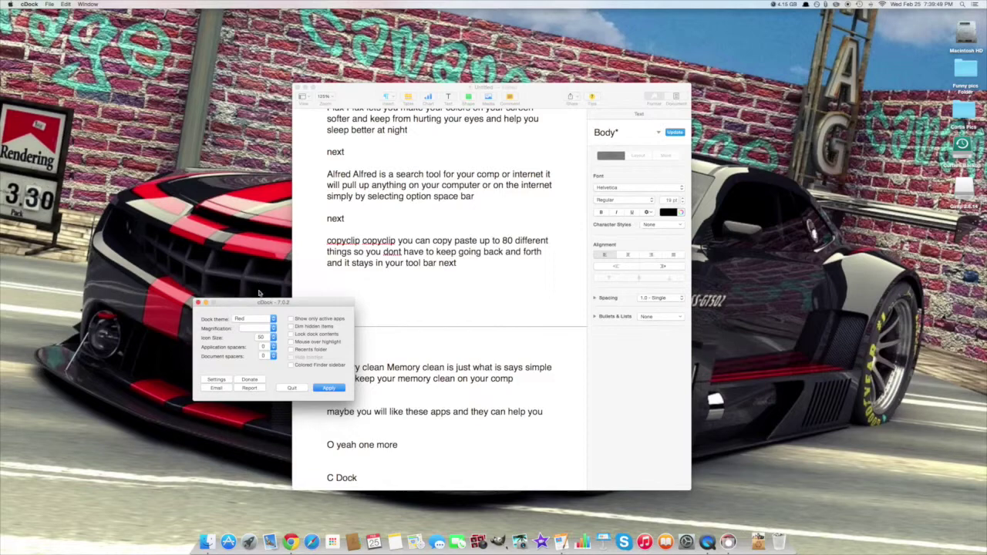
{"action": "left_click", "coordinate": [328, 388]}
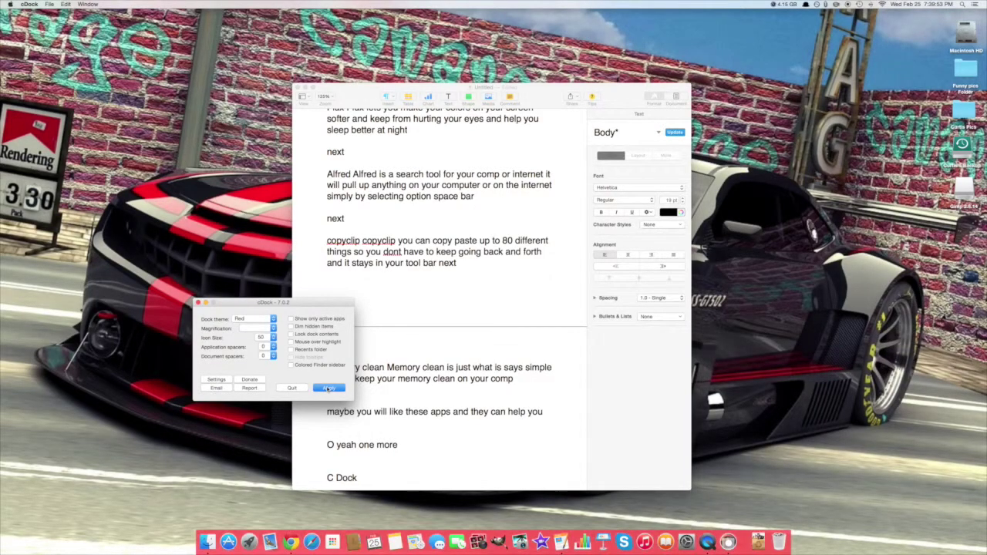
{"action": "left_click", "coordinate": [272, 319]}
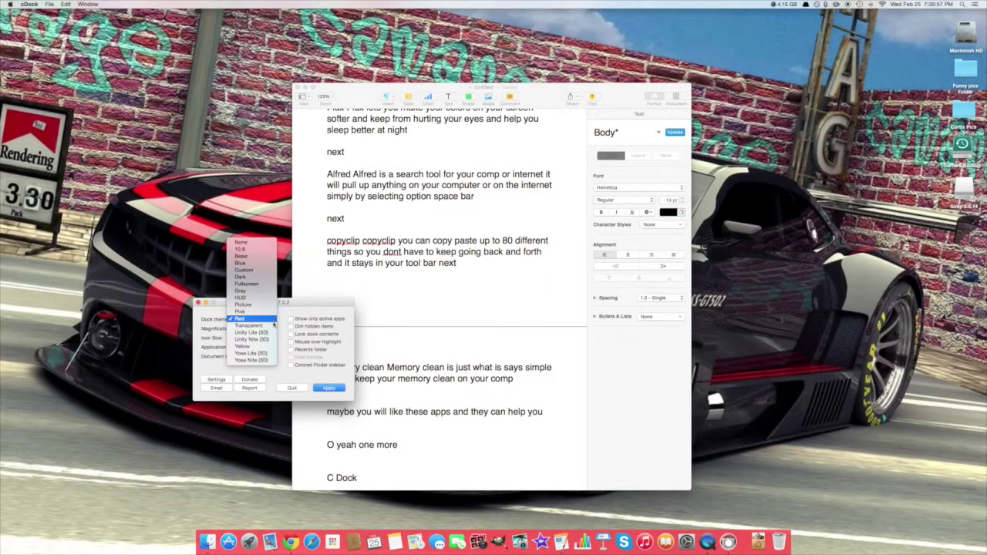
{"action": "left_click", "coordinate": [245, 263]}
{"action": "left_click", "coordinate": [327, 387]}
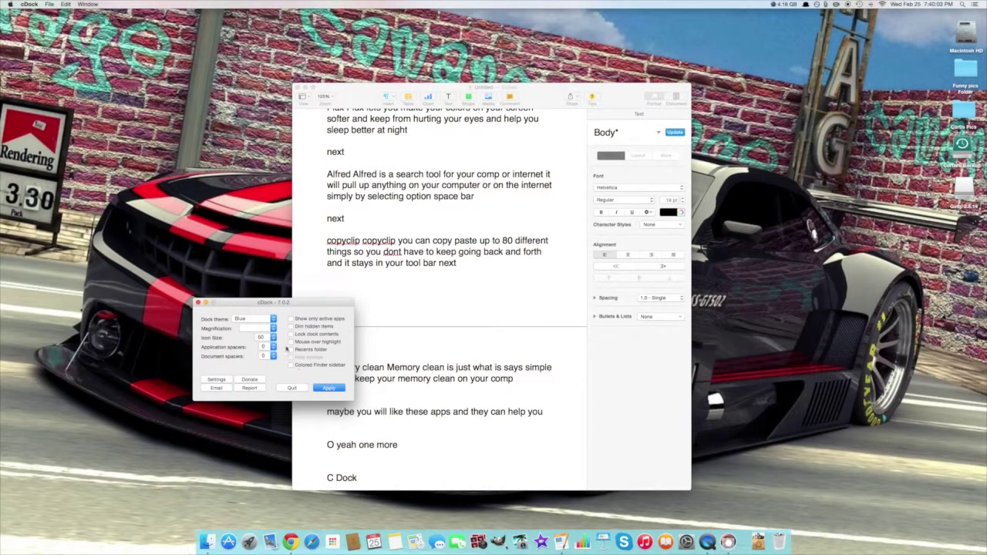
Switch the Dock theme back to Yose Lite (3D) and apply it
{"action": "left_click", "coordinate": [274, 320]}
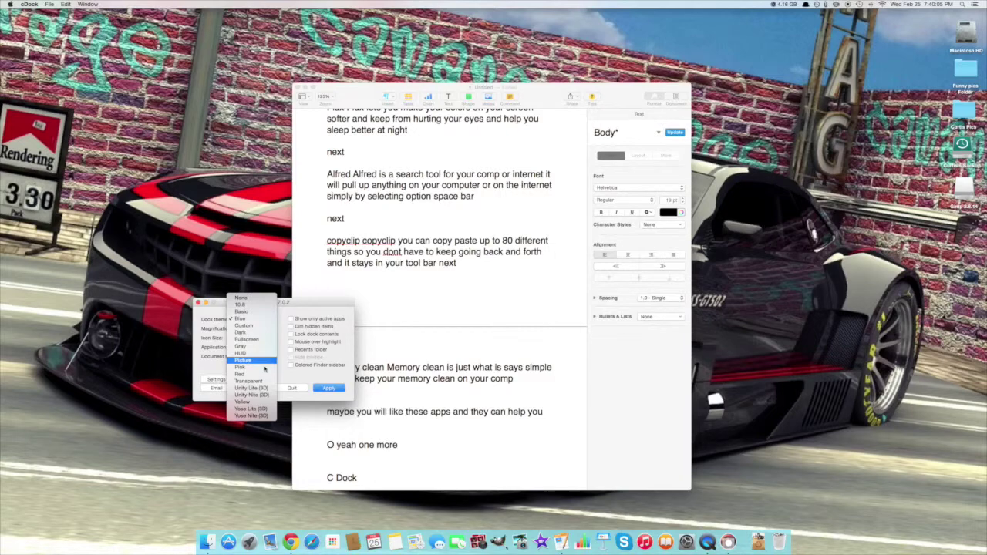
{"action": "left_click", "coordinate": [251, 409]}
{"action": "left_click", "coordinate": [328, 389]}
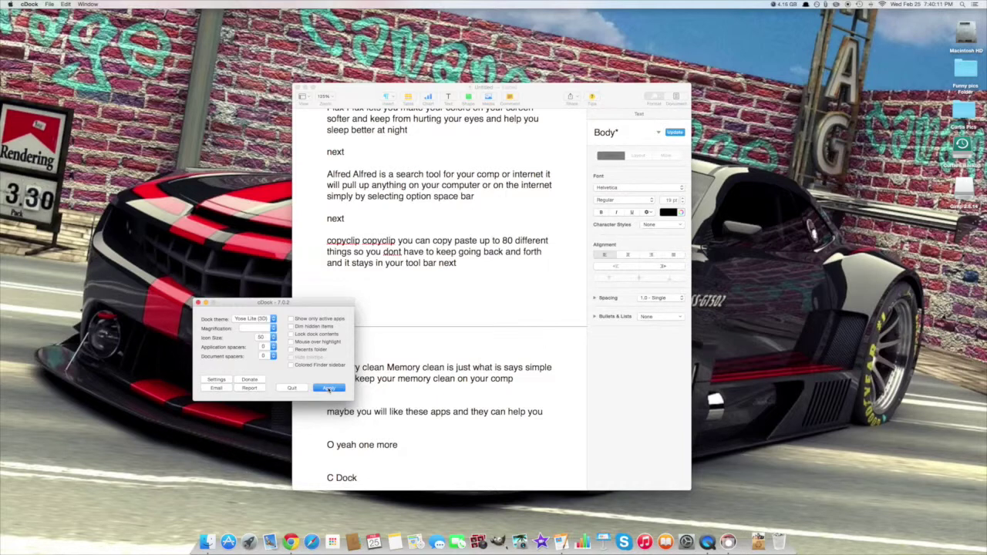
Extend the C Dock line in the Pages document with "C Dock lets you change your Dock from the Factory setting to many different ones"
{"action": "left_click", "coordinate": [398, 474]}
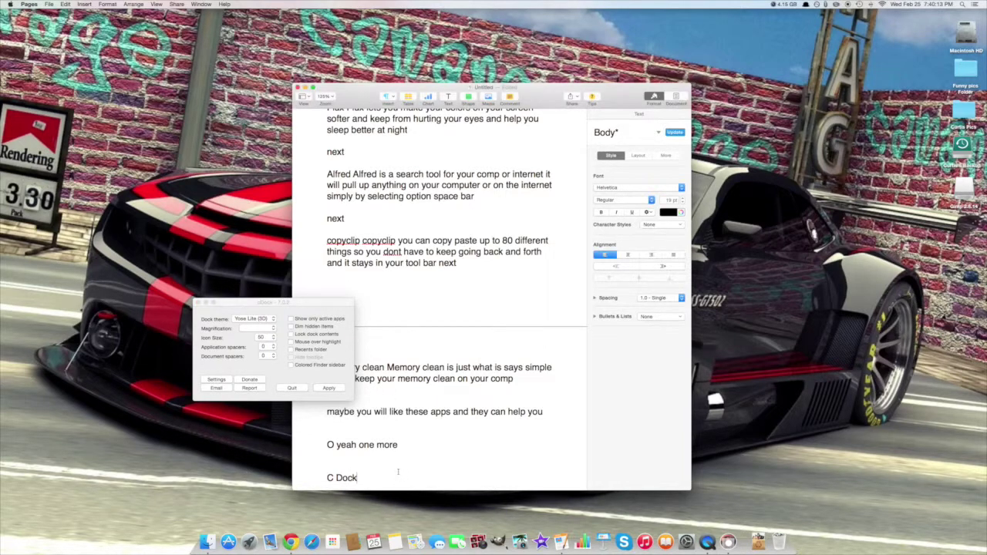
{"action": "type", "text": "C Dock lets you change "}
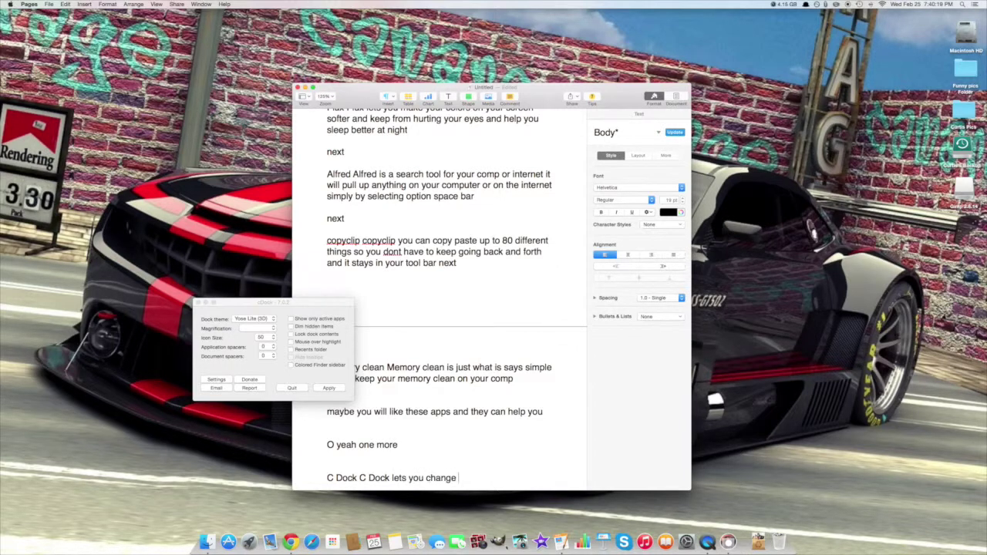
{"action": "type", "text": "your Dock from the Facto"}
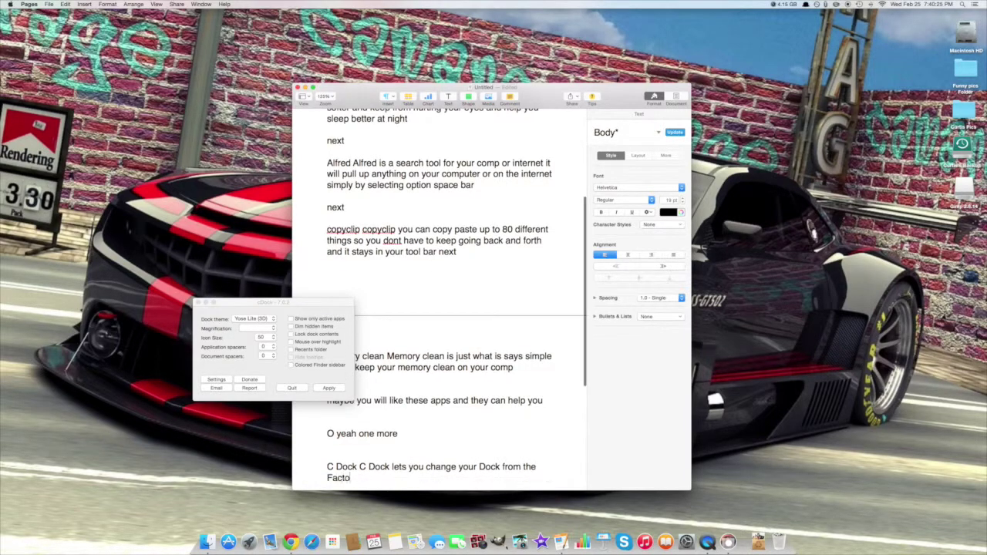
{"action": "type", "text": "ry setting "}
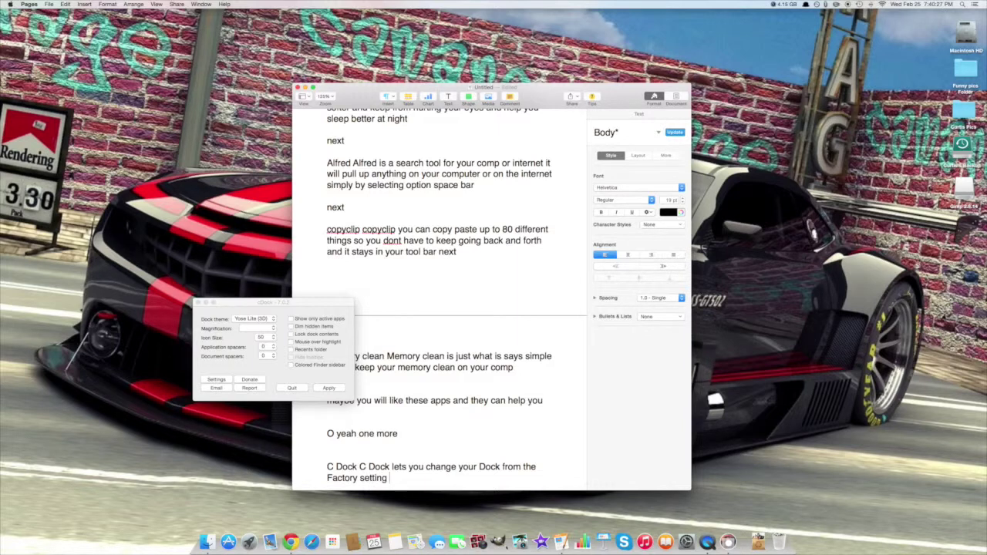
{"action": "type", "text": "to many different ones"}
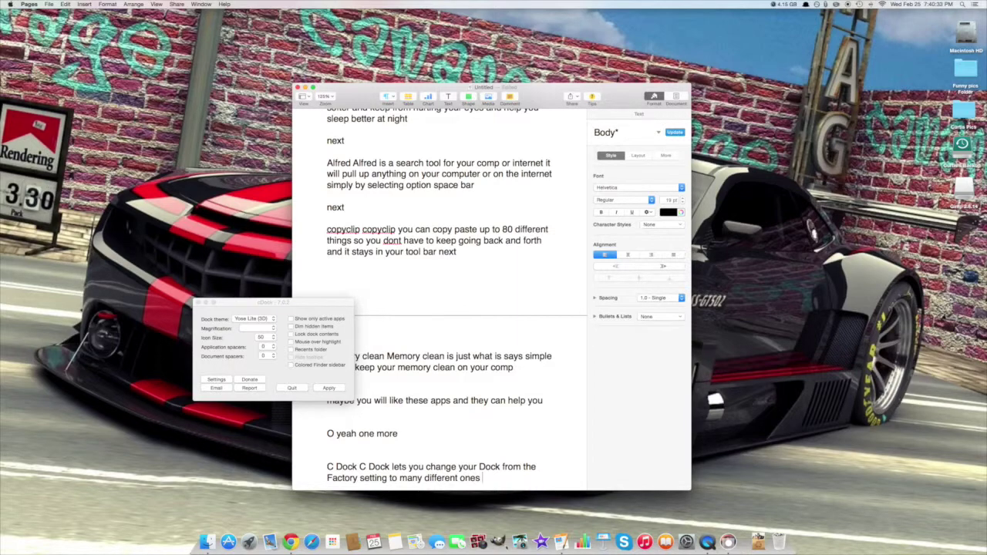
Finish the C Dock description with "better than the dull one in the new MAC's"
{"action": "type", "text": " better than the dull"}
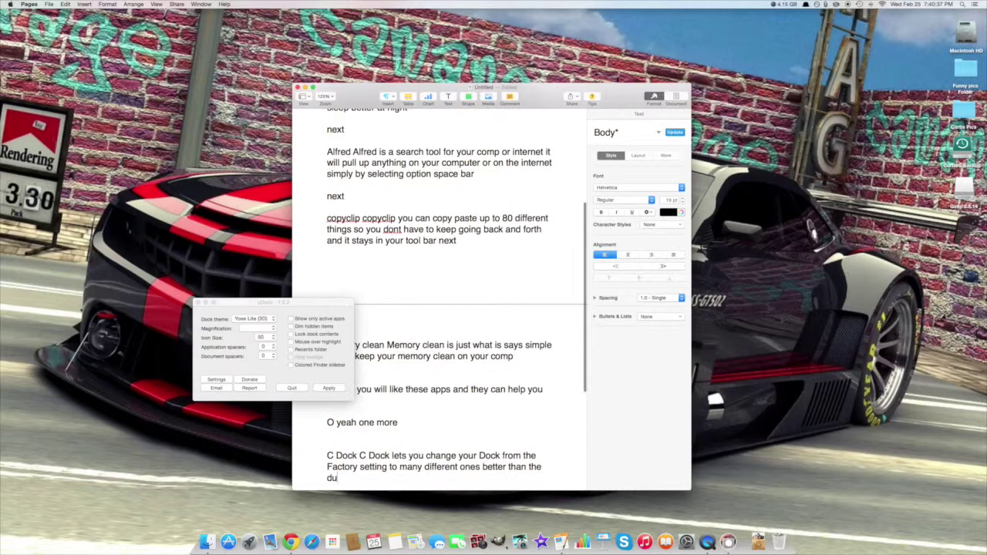
{"action": "type", "text": " one in the"}
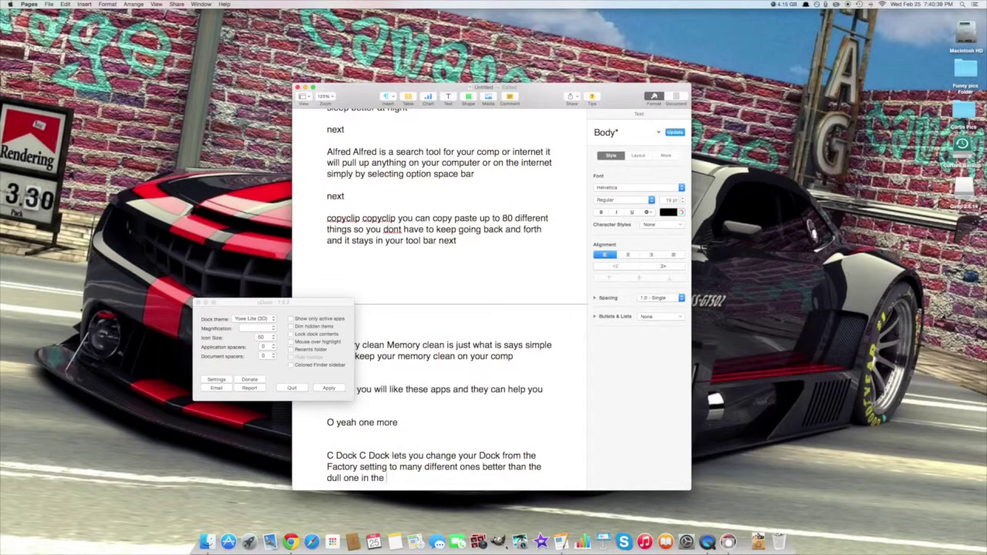
{"action": "type", "text": " new MAC's"}
Leave a blank line below the C Dock description and add the closing line "thx for watching"
{"action": "key", "text": "Return"}
{"action": "key", "text": "Return"}
{"action": "type", "text": "thx for"}
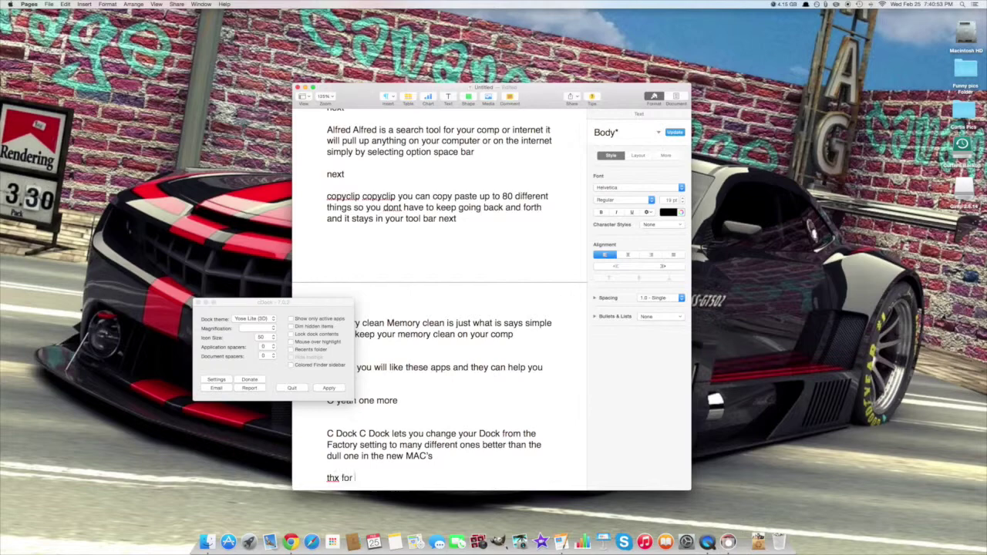
{"action": "type", "text": " watching"}
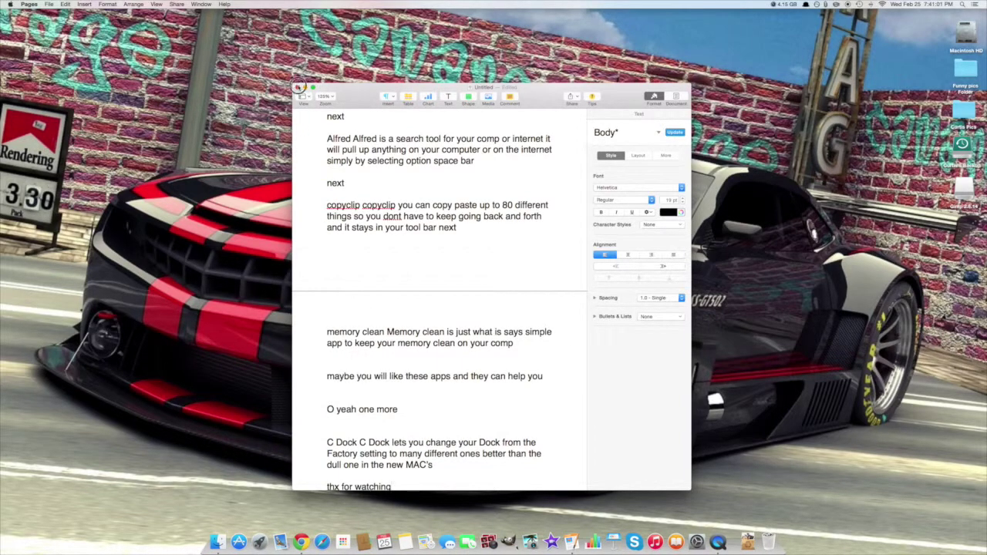
Close the untitled document and delete it instead of saving it
{"action": "left_click", "coordinate": [298, 87]}
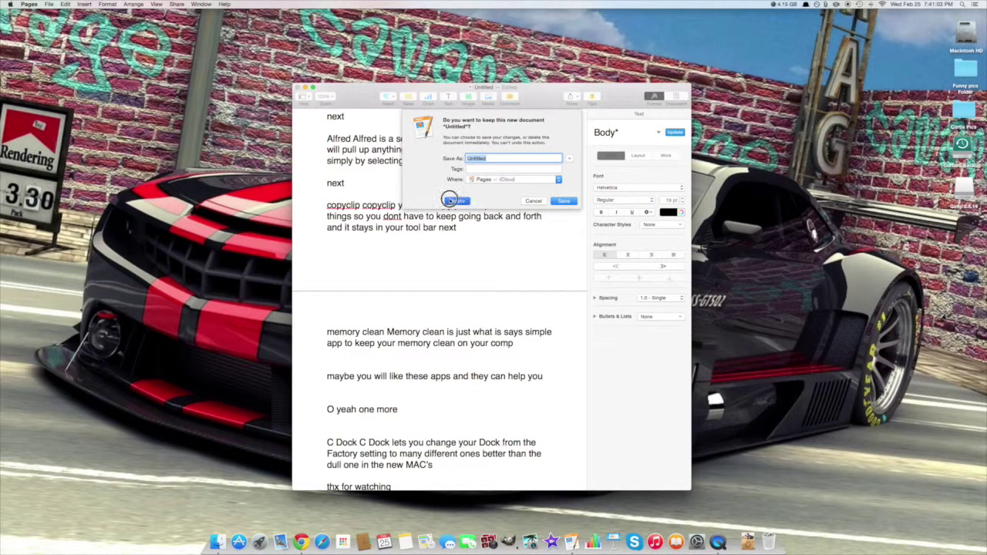
{"action": "left_click", "coordinate": [455, 202]}
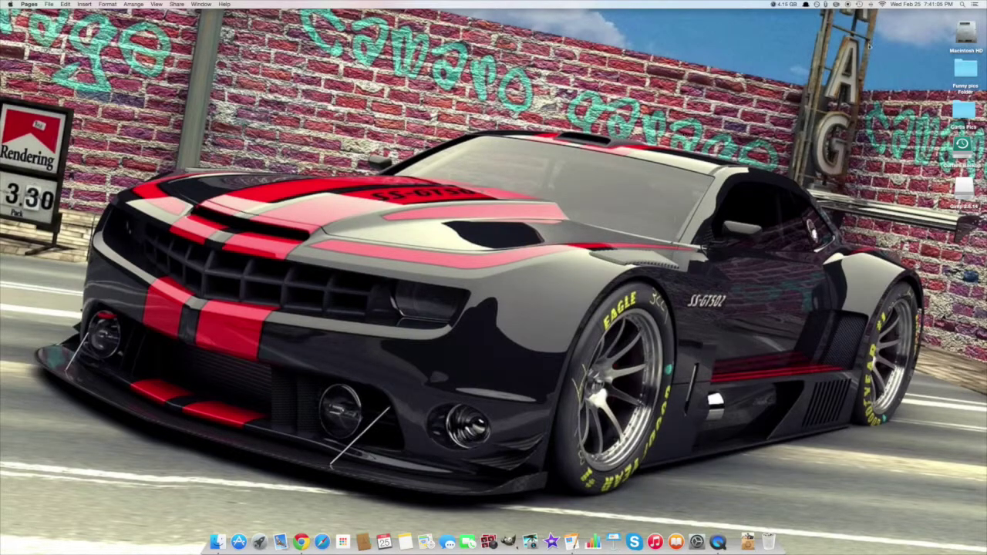